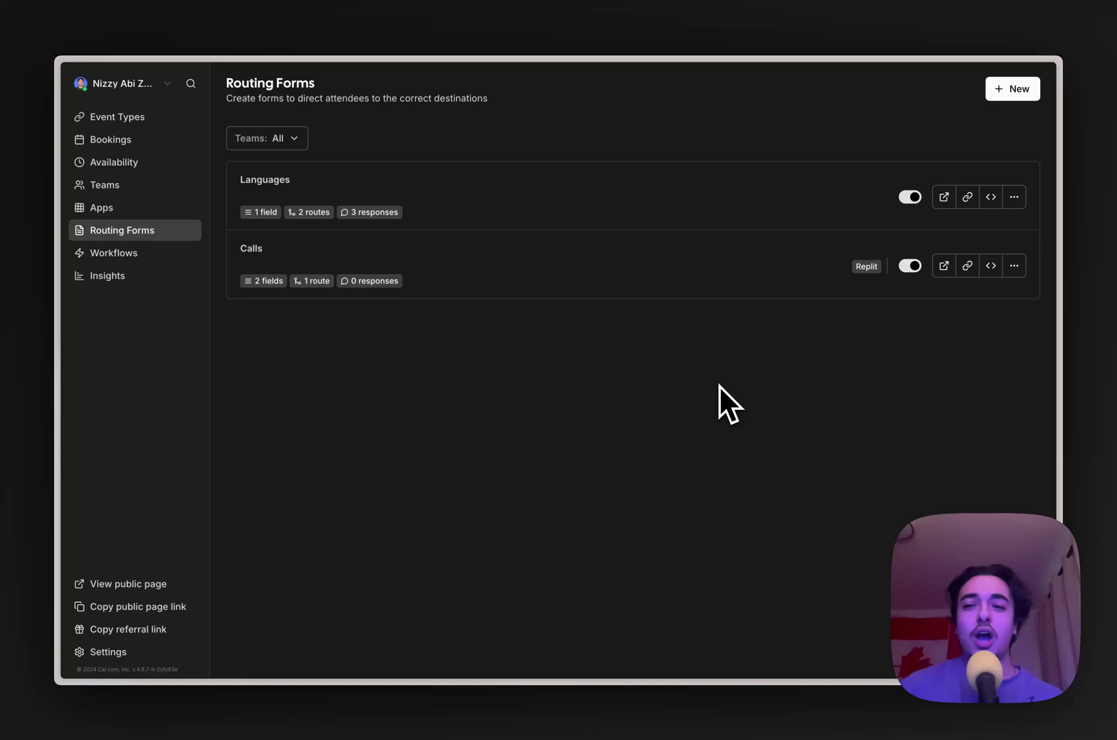
Submit a Spanish test answer through the expanded preview of the Languages form.
left_click(946, 197)
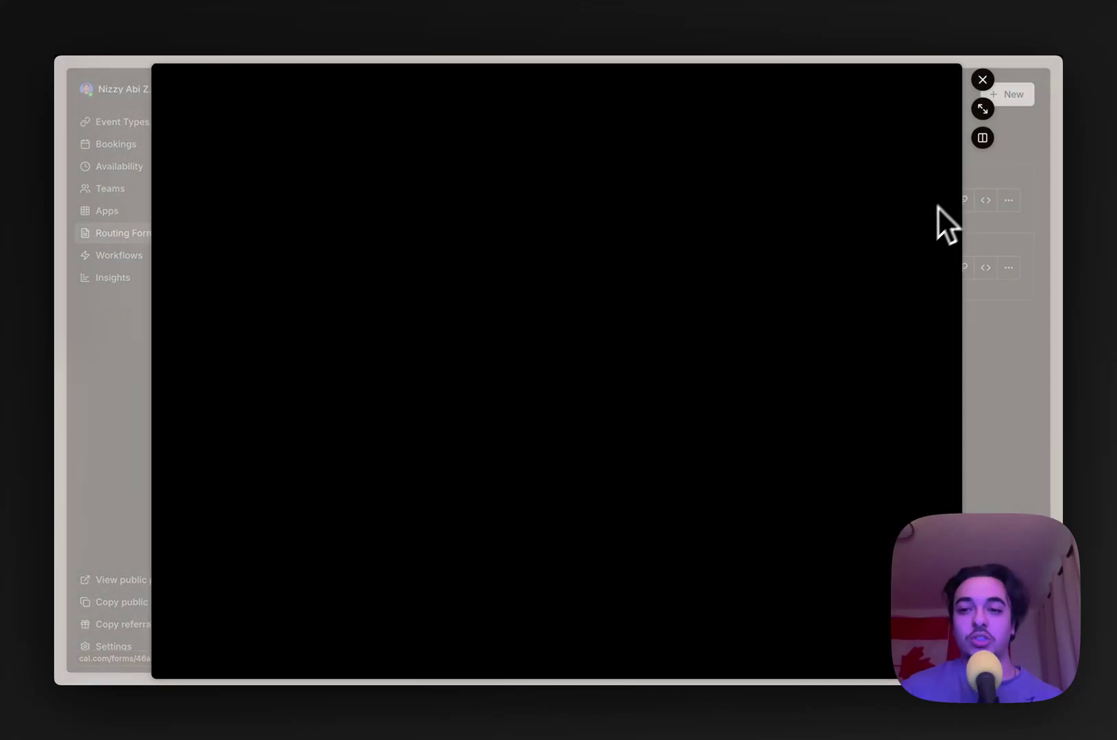
left_click(989, 116)
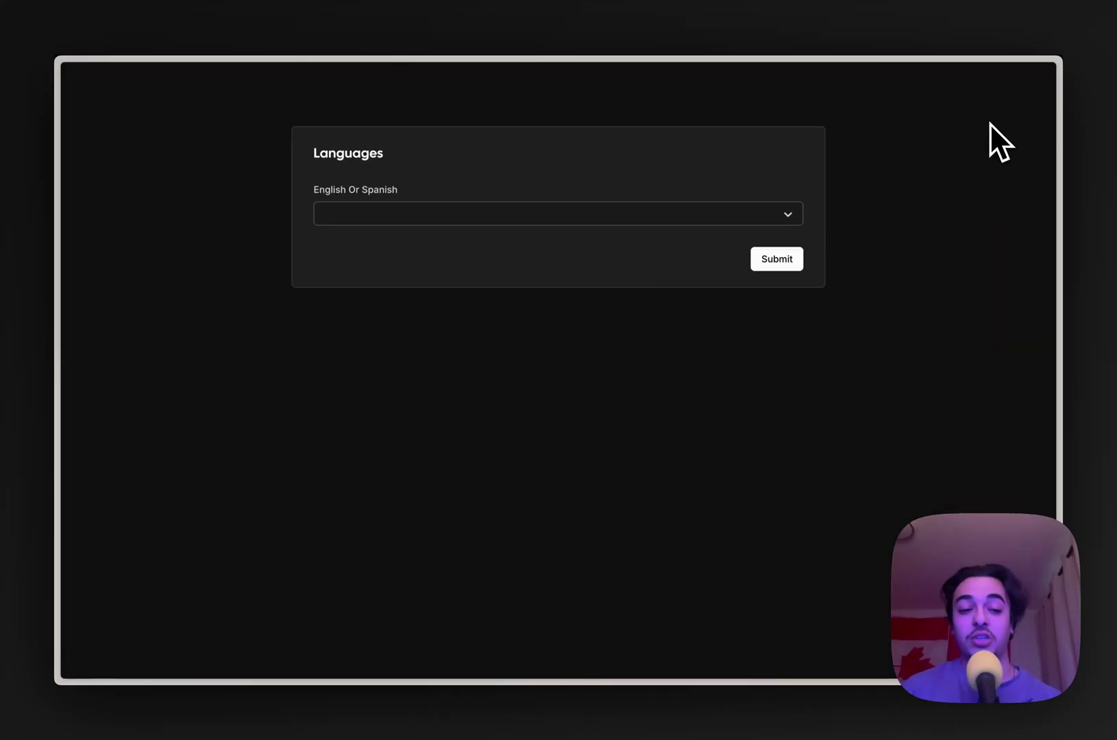
left_click(675, 214)
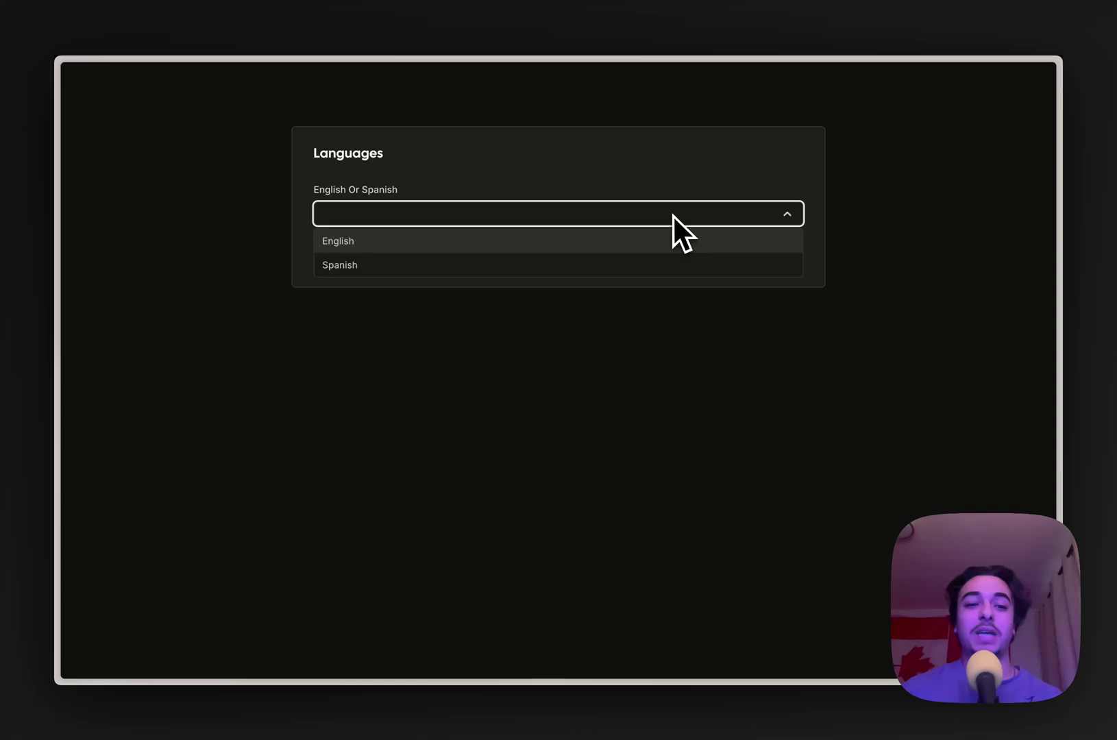
left_click(395, 266)
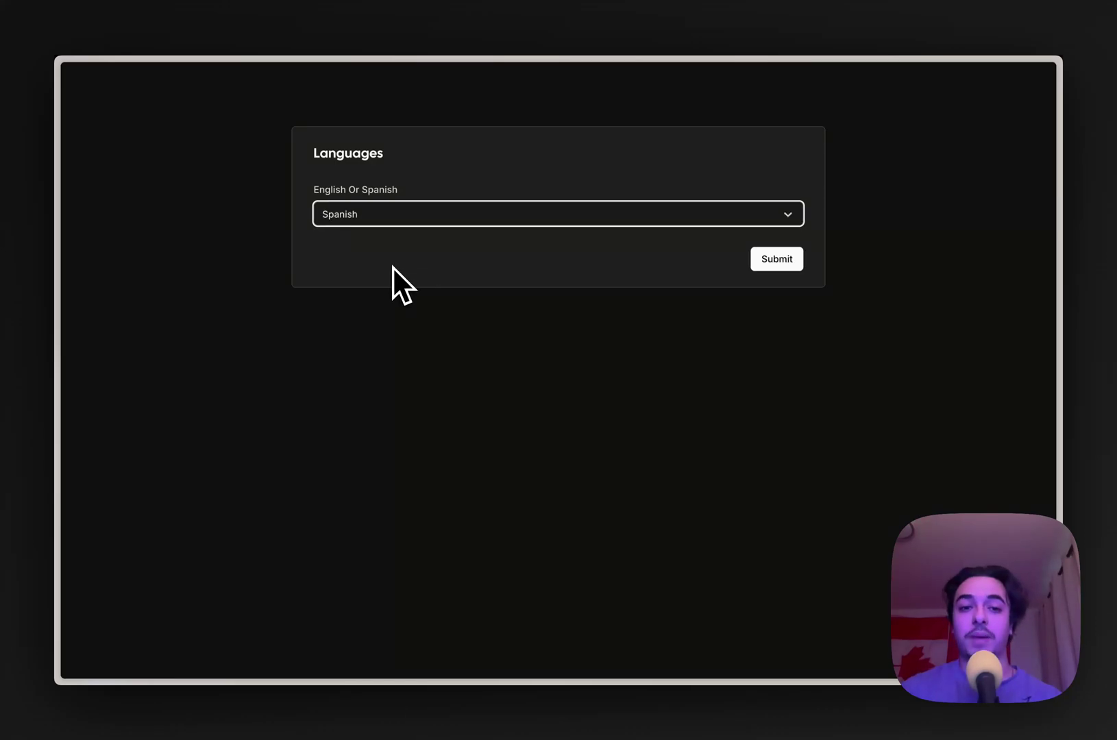
left_click(764, 265)
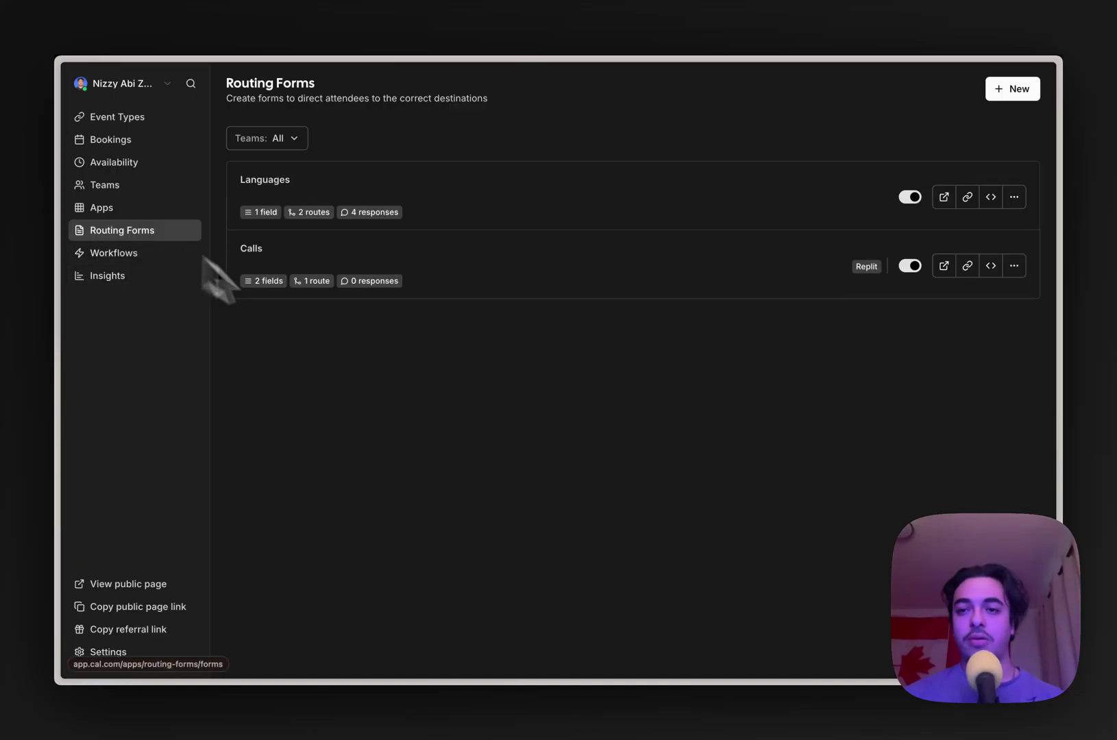
Create a personal routing form titled 'English or Spanish Routing Form'.
left_click(1007, 94)
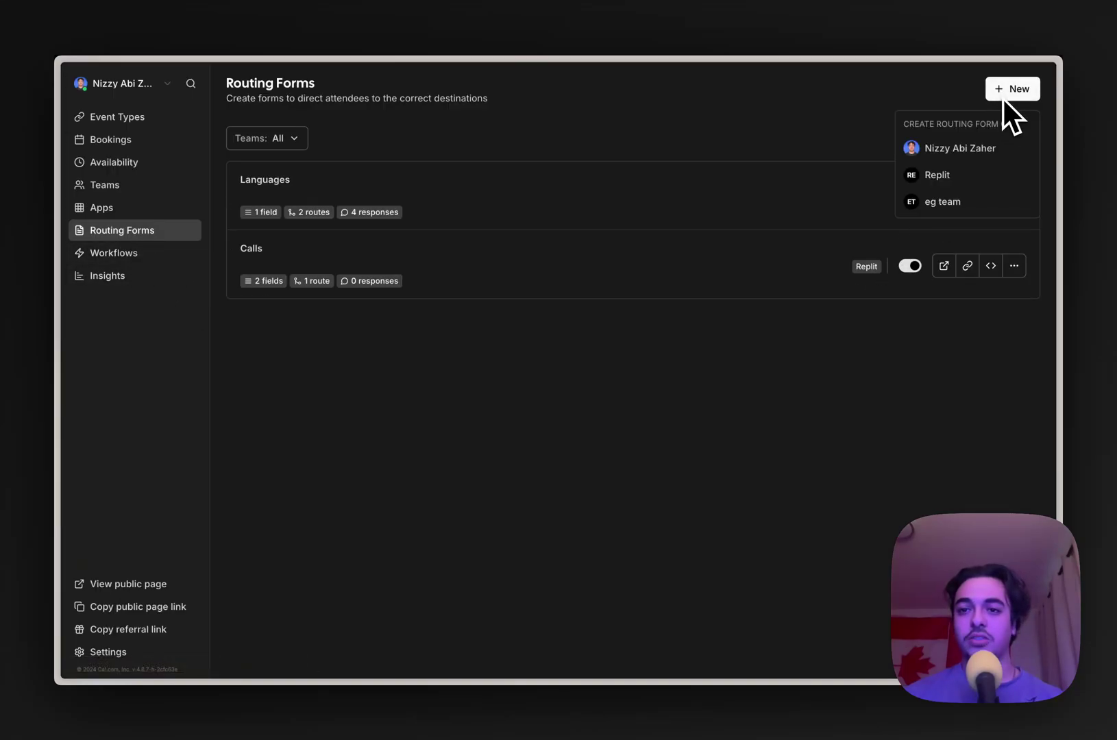
left_click(974, 149)
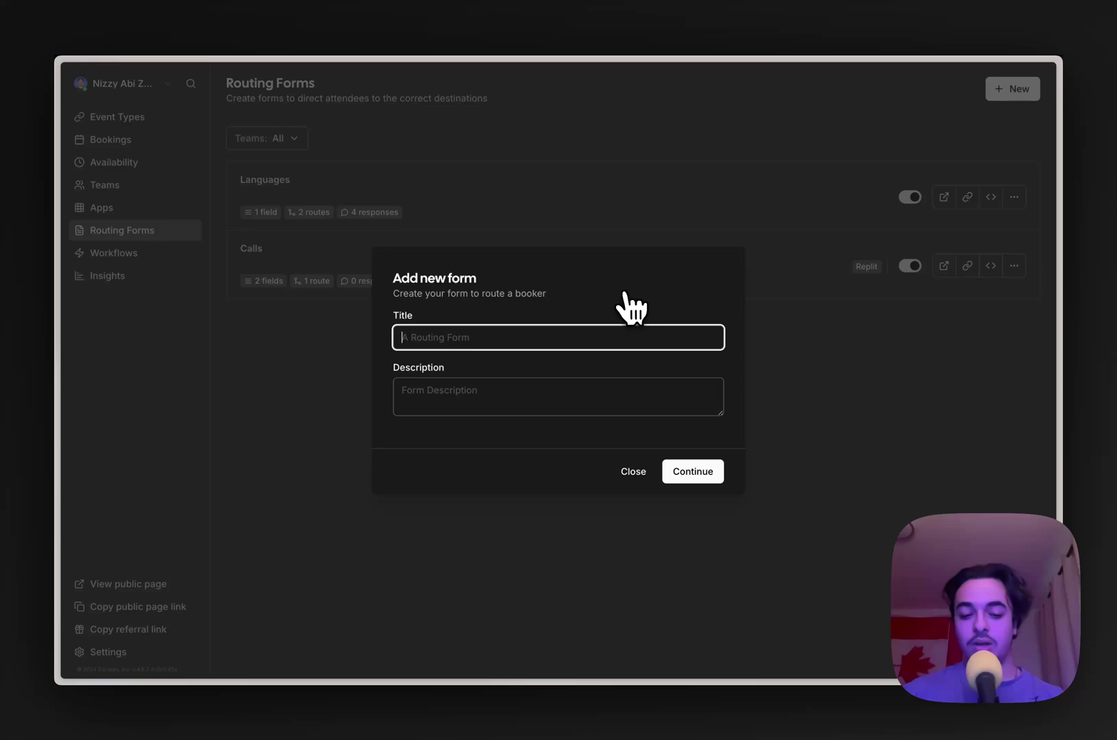
type("English or Spa")
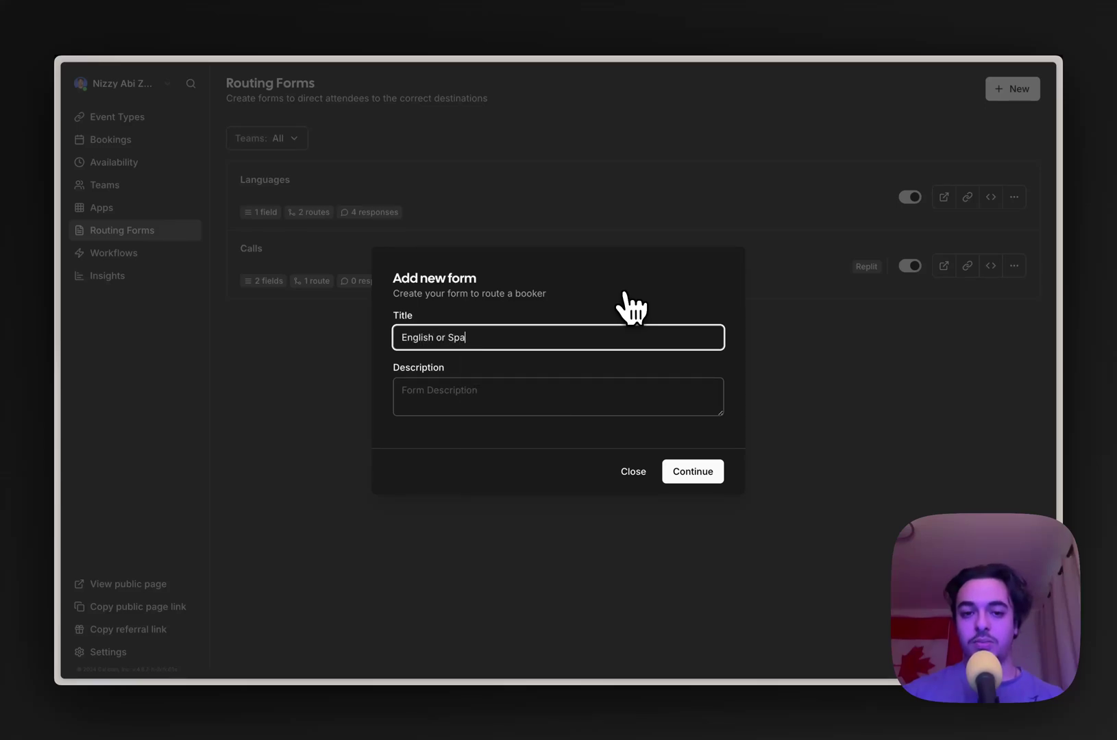
type("nish")
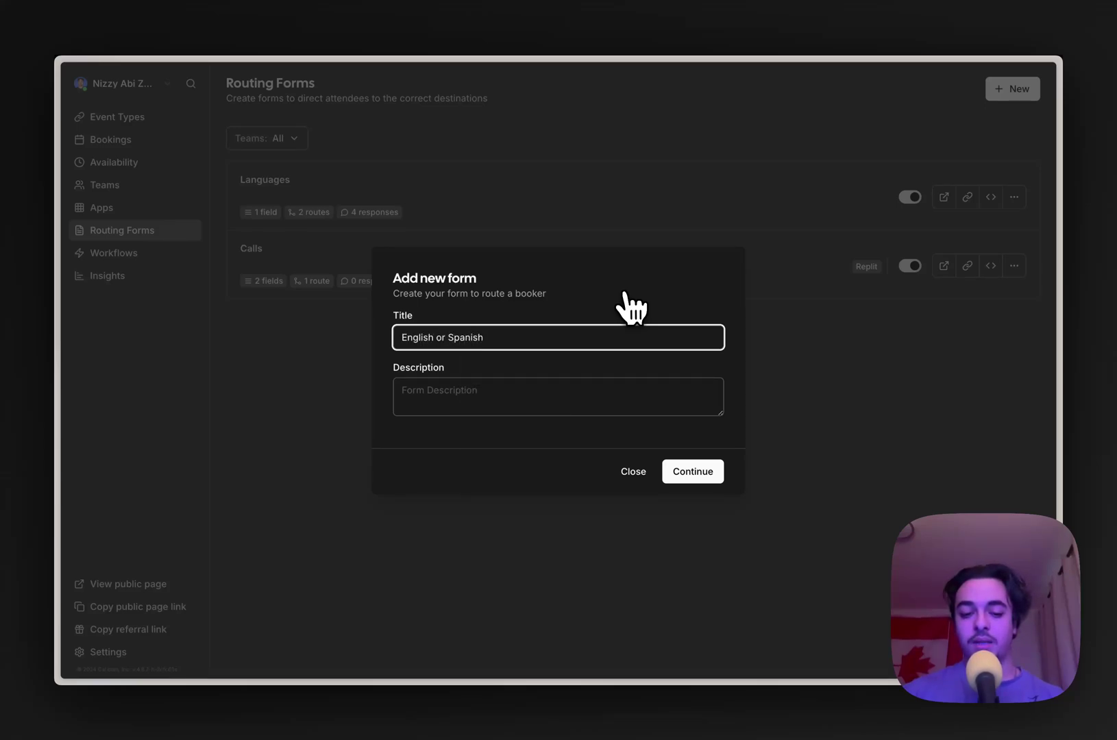
type(" Routing Form")
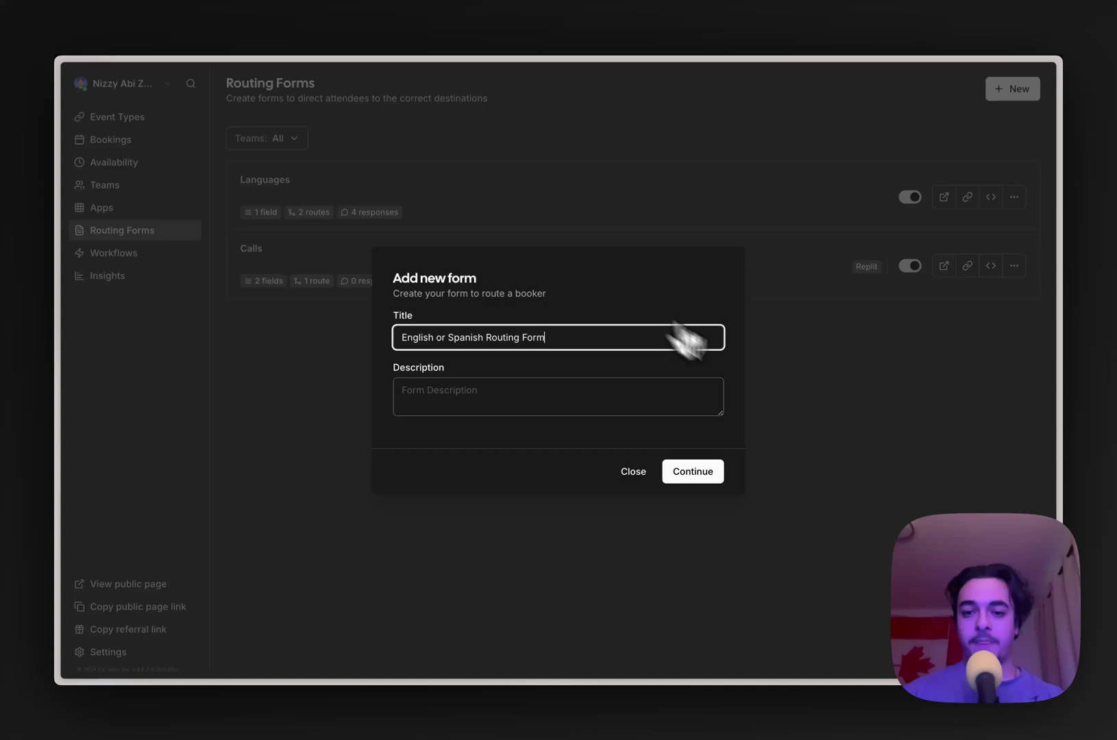
left_click(702, 472)
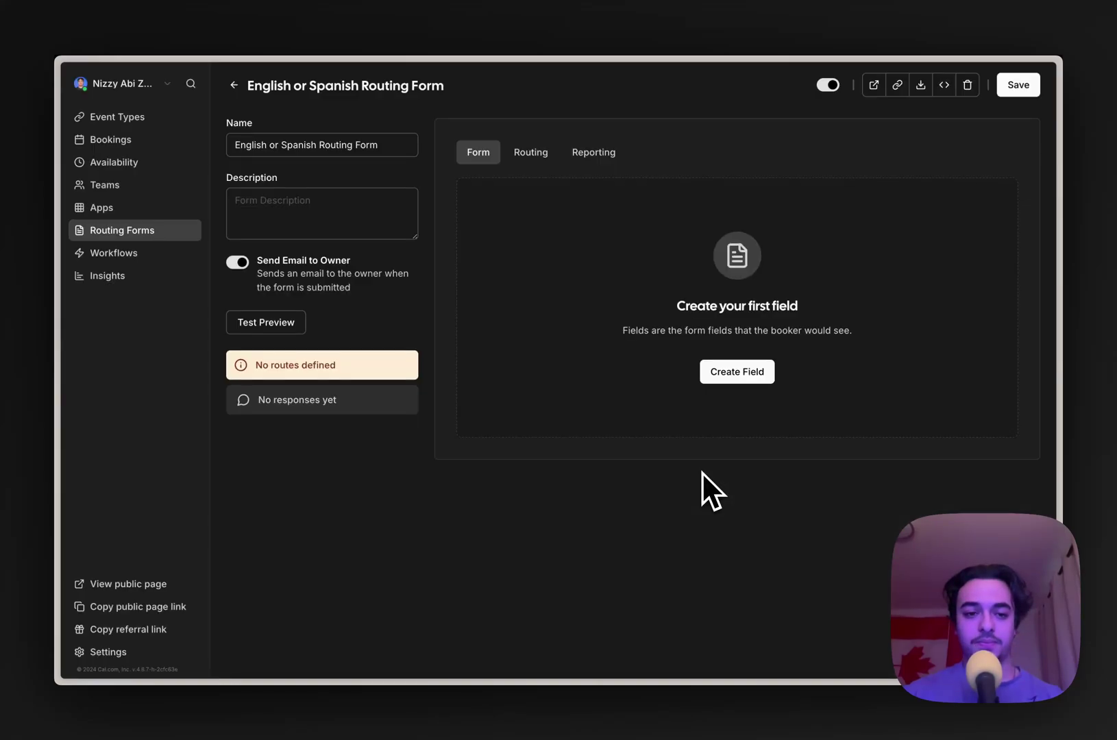
Add the first field with the label 'What language would you like to learn?'.
left_click(774, 392)
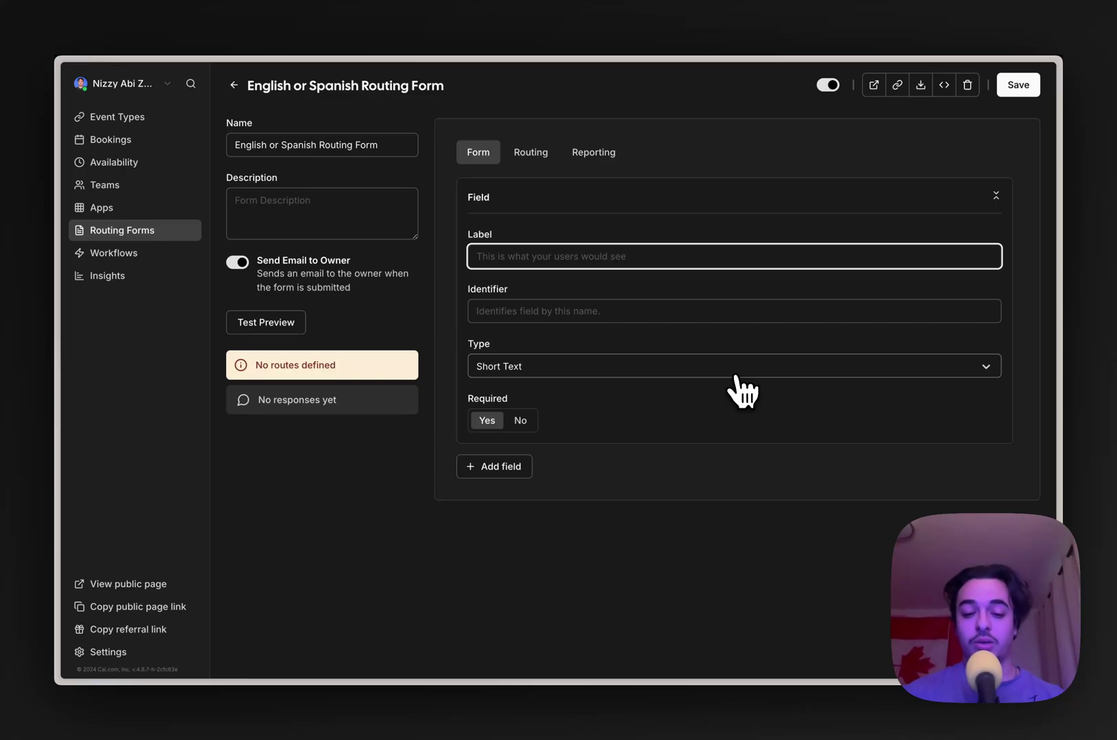
type("Do")
key("BackSpace")
key("BackSpace")
key("BackSpace")
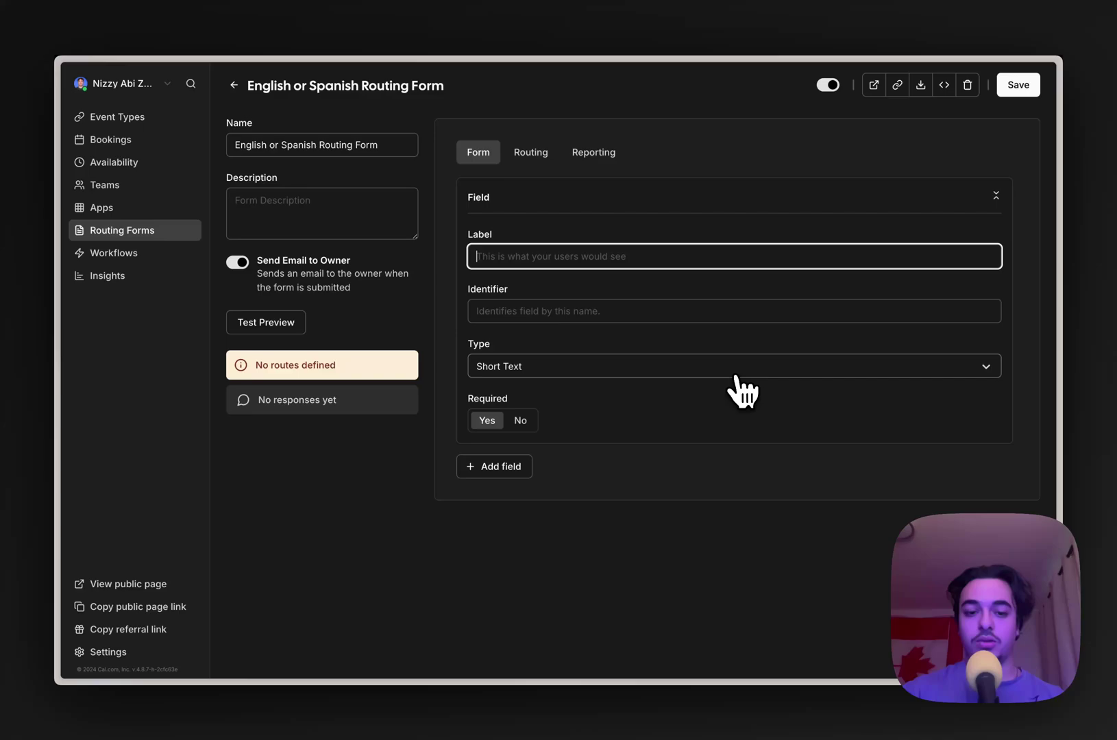
type("What lanu")
key("BackSpace")
type("g")
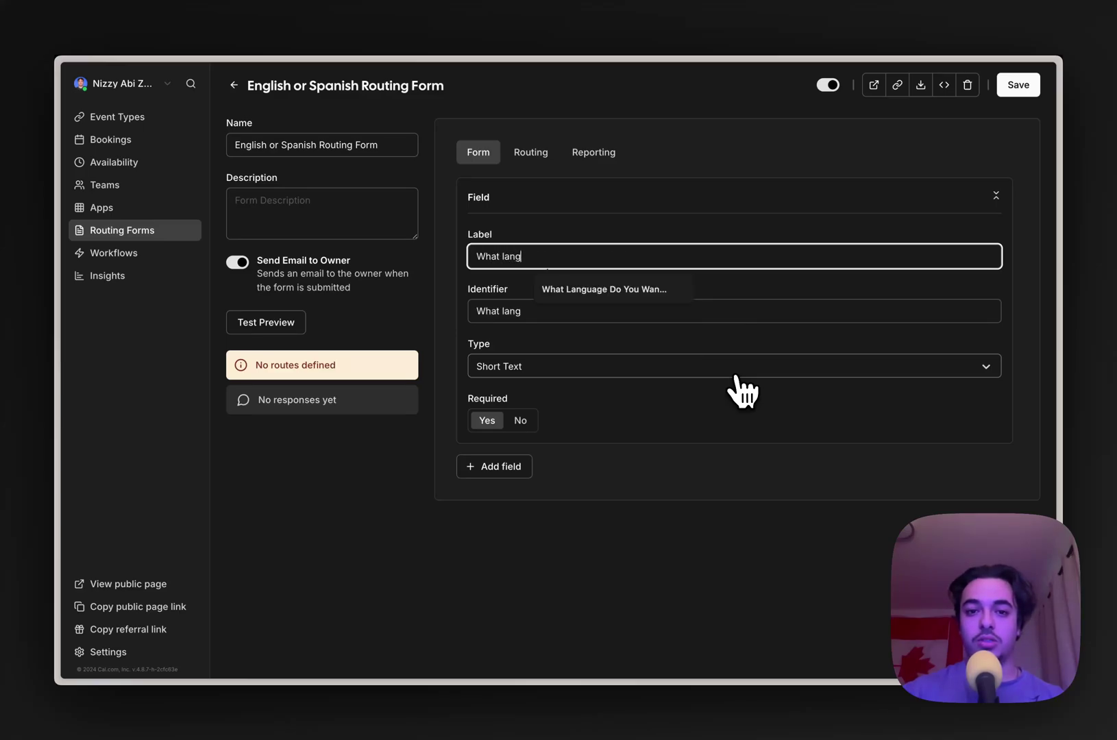
type("uage would you ")
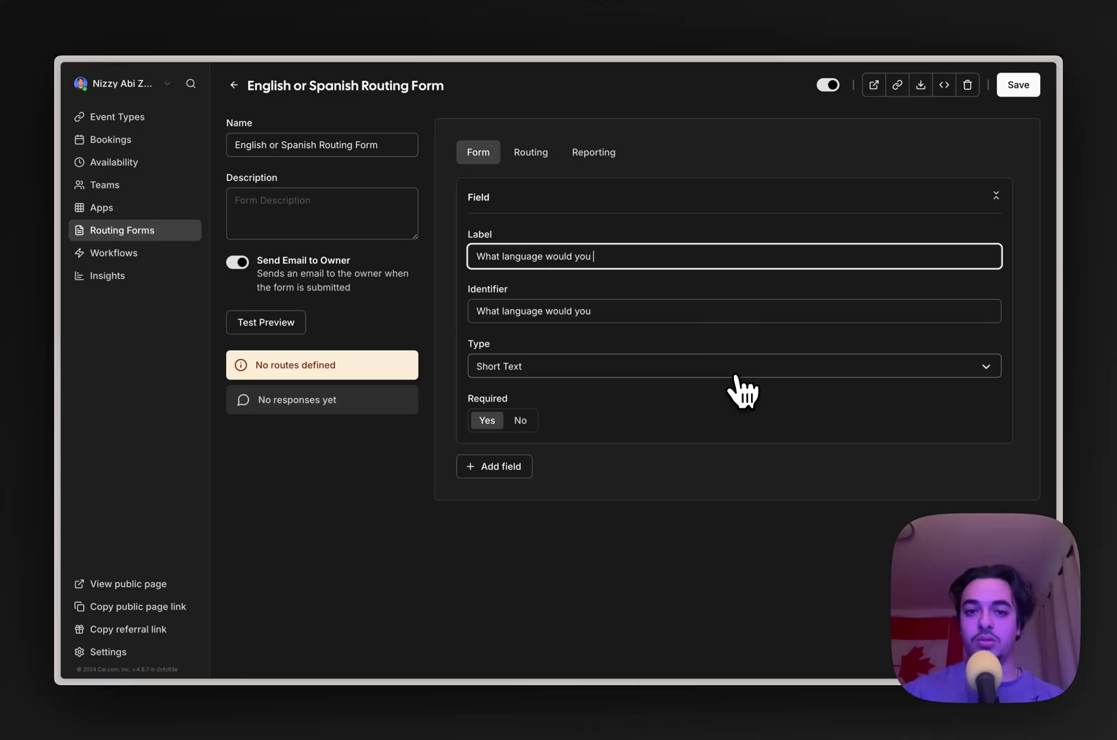
type("like to learn?")
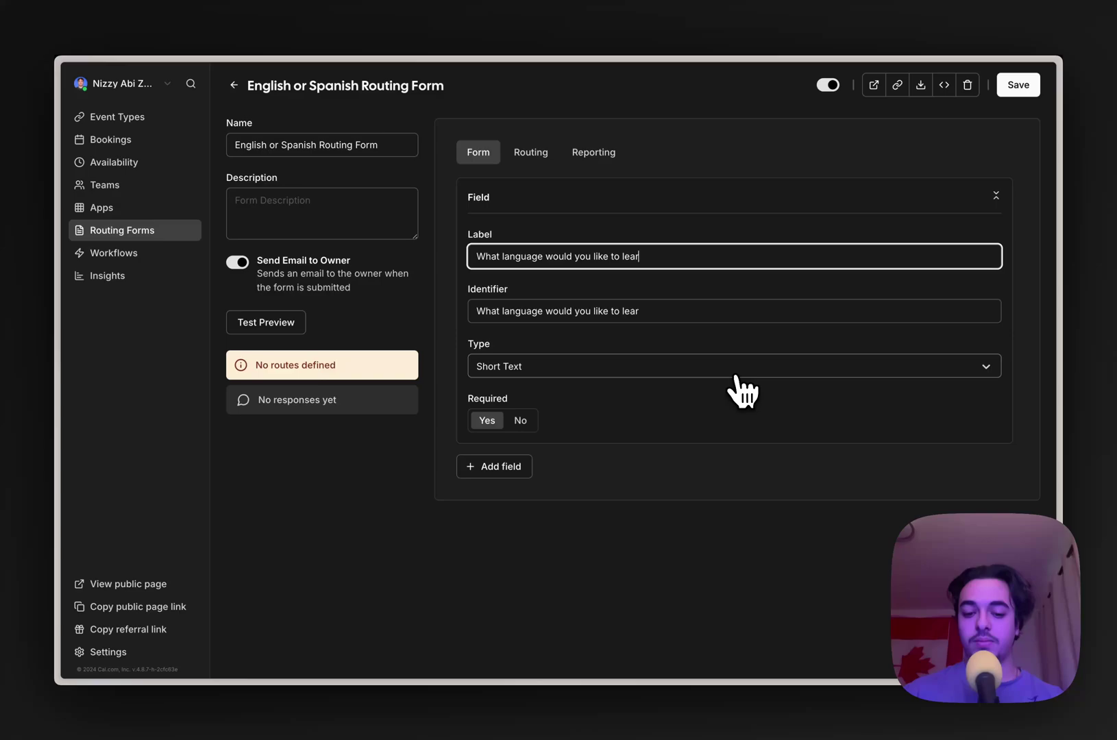
Change the field type to Single Selection and delete the '100 - 500' and '> 500' options.
left_click(514, 371)
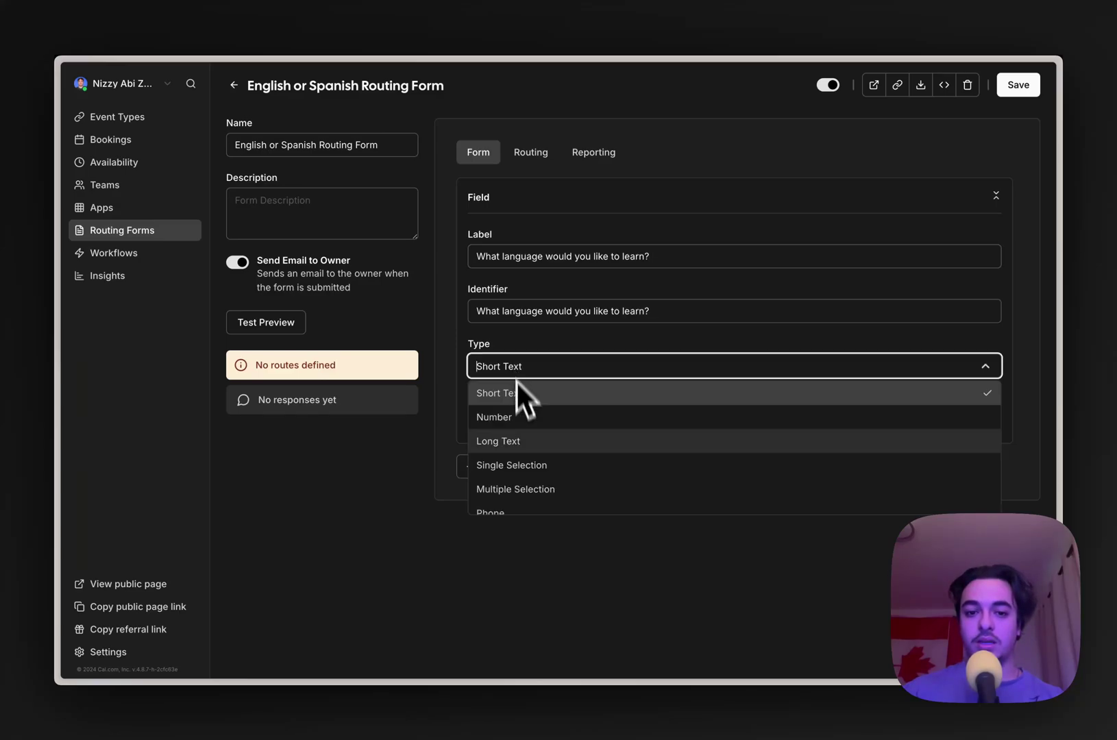
scroll(527, 461, "down", 1)
left_click(532, 431)
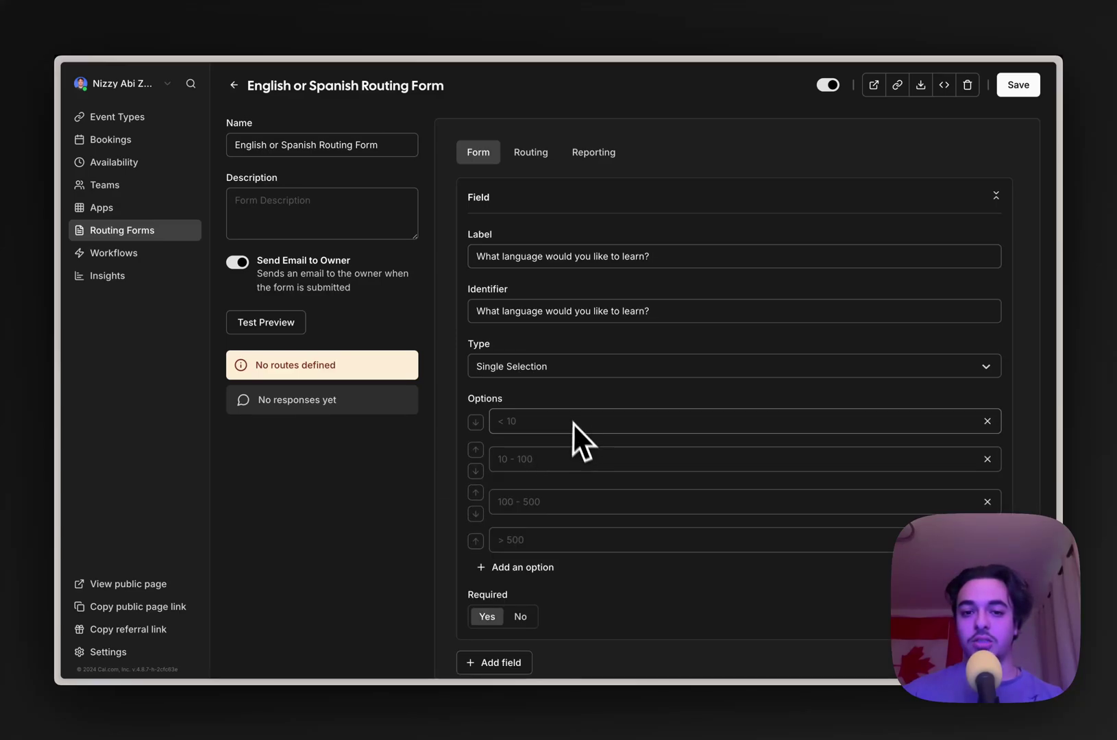
scroll(835, 401, "down", 1)
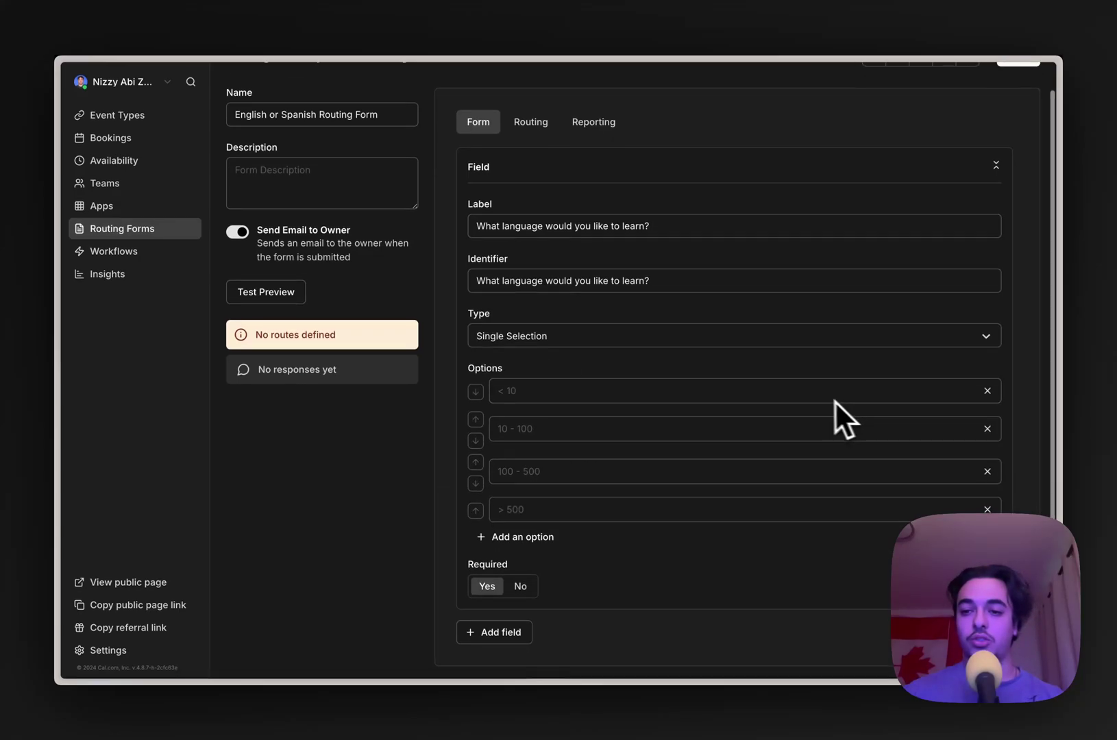
left_click(988, 430)
left_click(987, 456)
Enter English and Spanish as the two answer options.
left_click(689, 420)
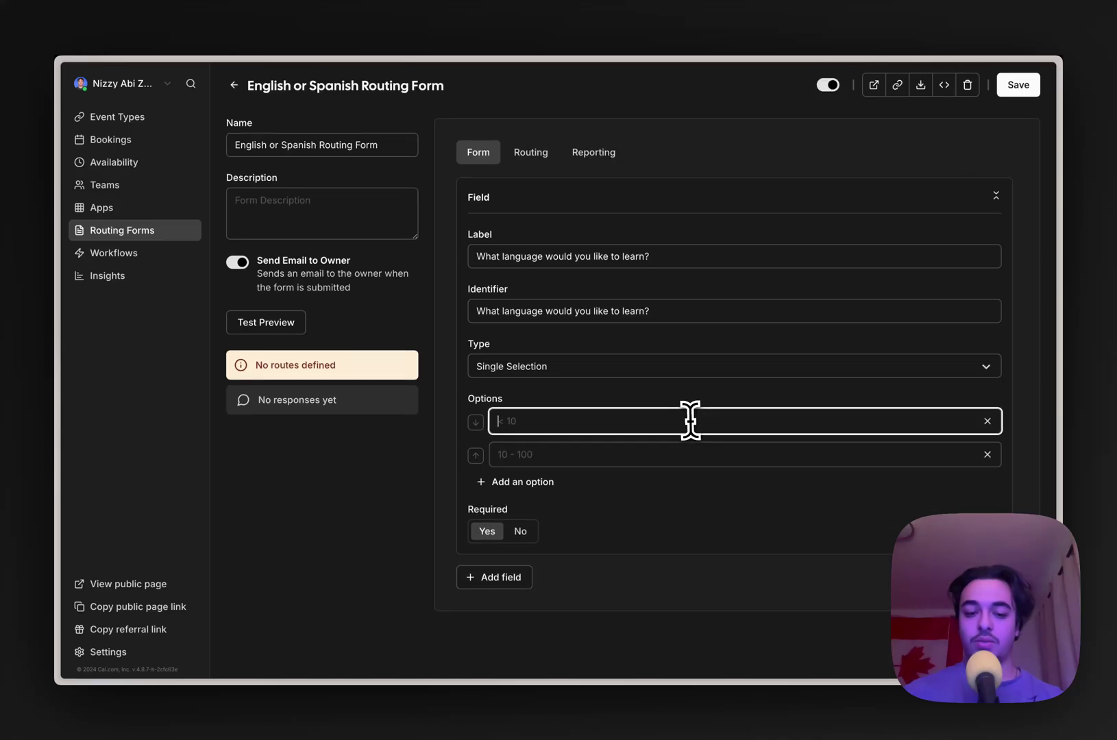
type("English")
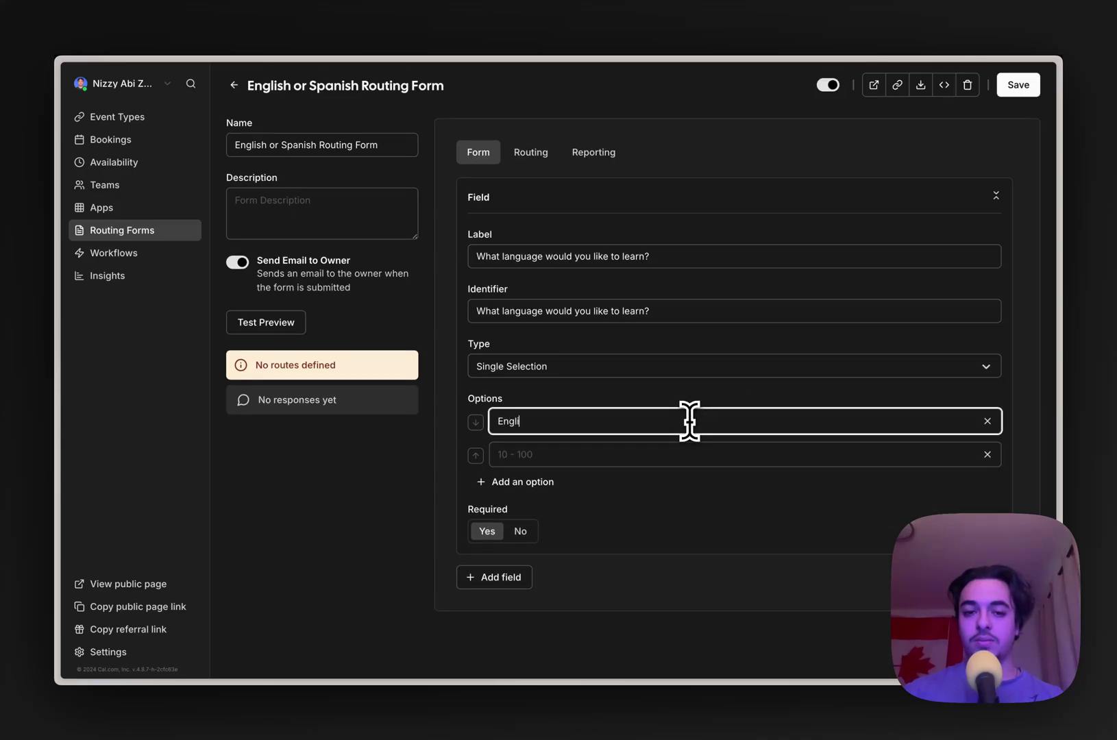
left_click(682, 447)
type("Spanish")
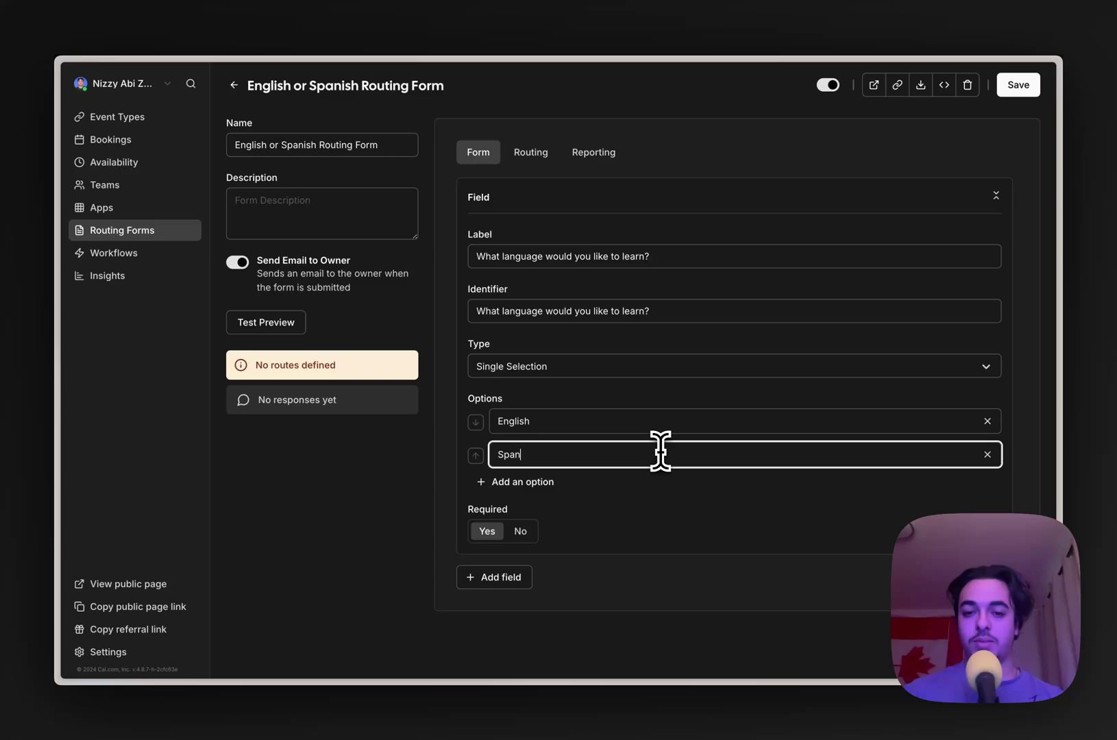
left_click(662, 511)
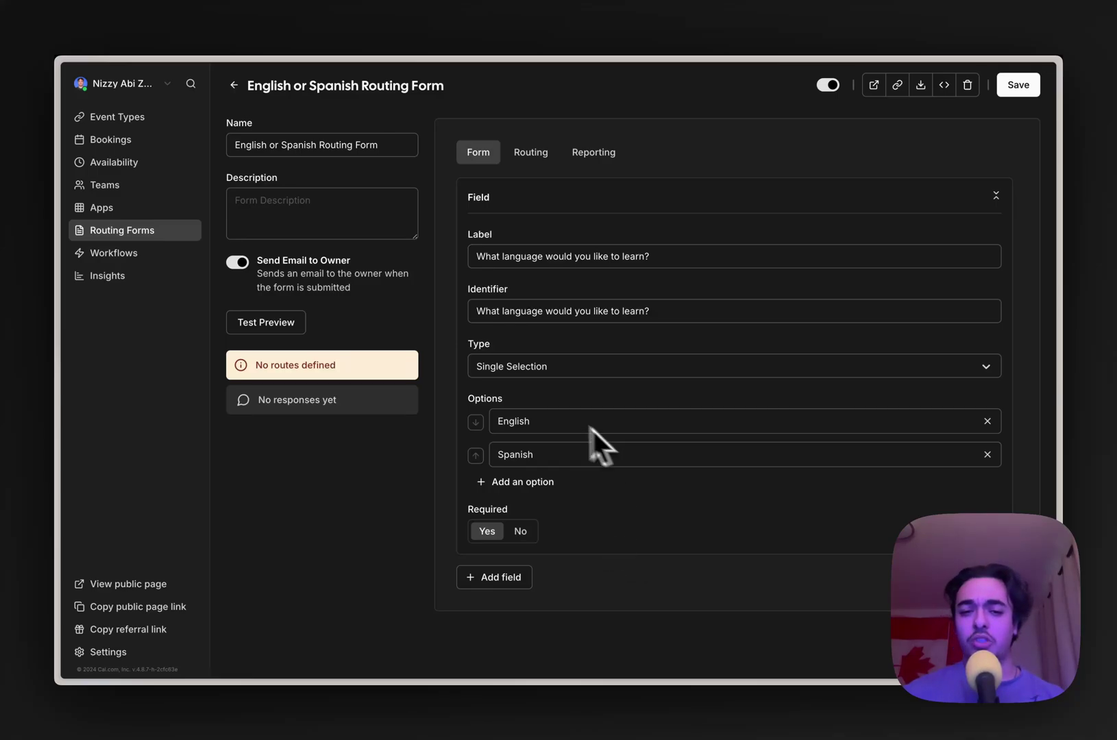
Save the form and create a first route on the Routing tab.
left_click(1019, 85)
left_click(532, 156)
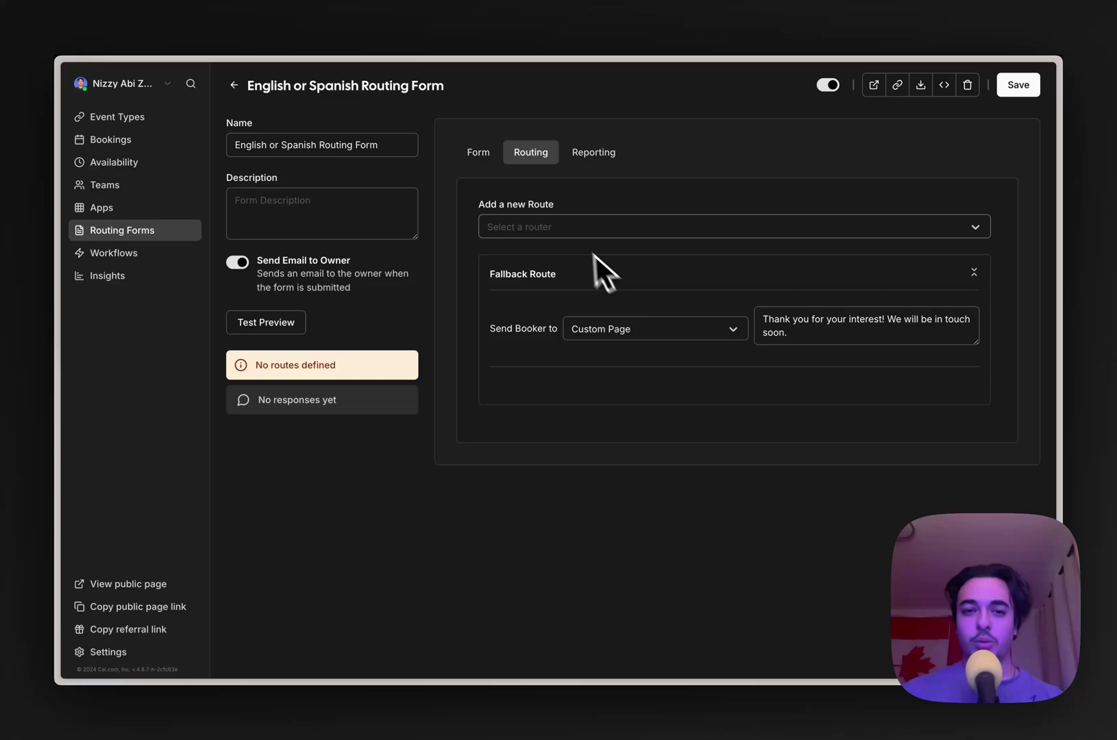
left_click(558, 228)
left_click(544, 263)
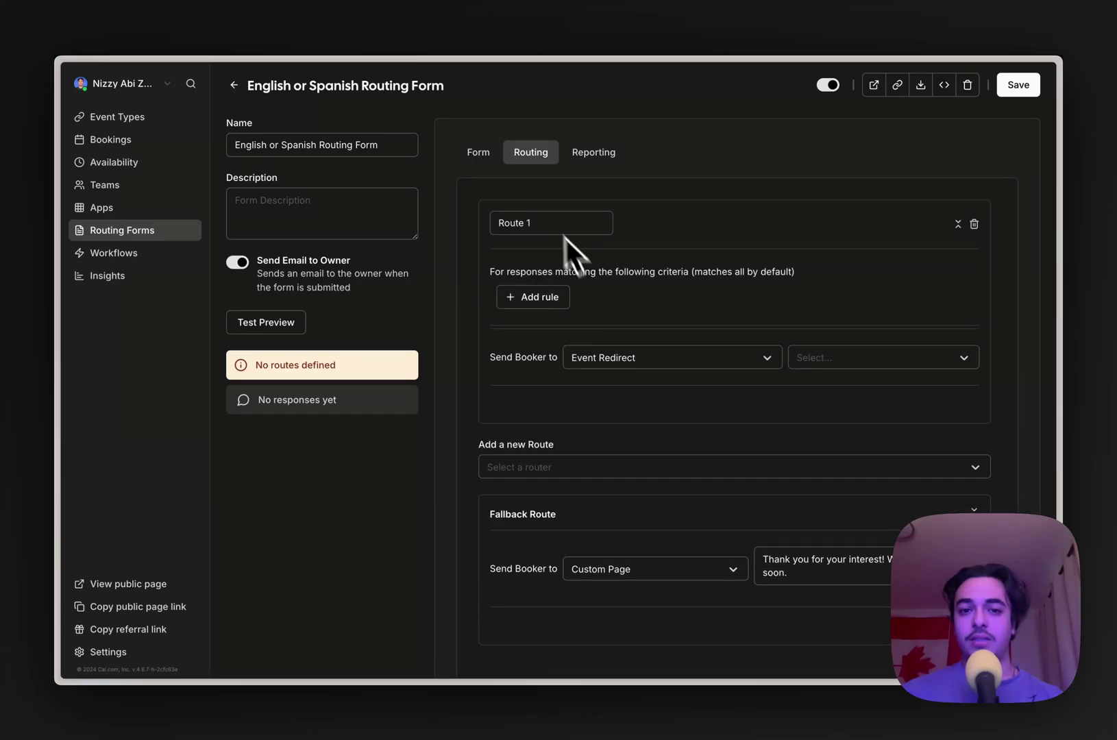
Give Route 1 a rule where the language question equals English, redirecting to the English event.
left_click(543, 300)
left_click(543, 303)
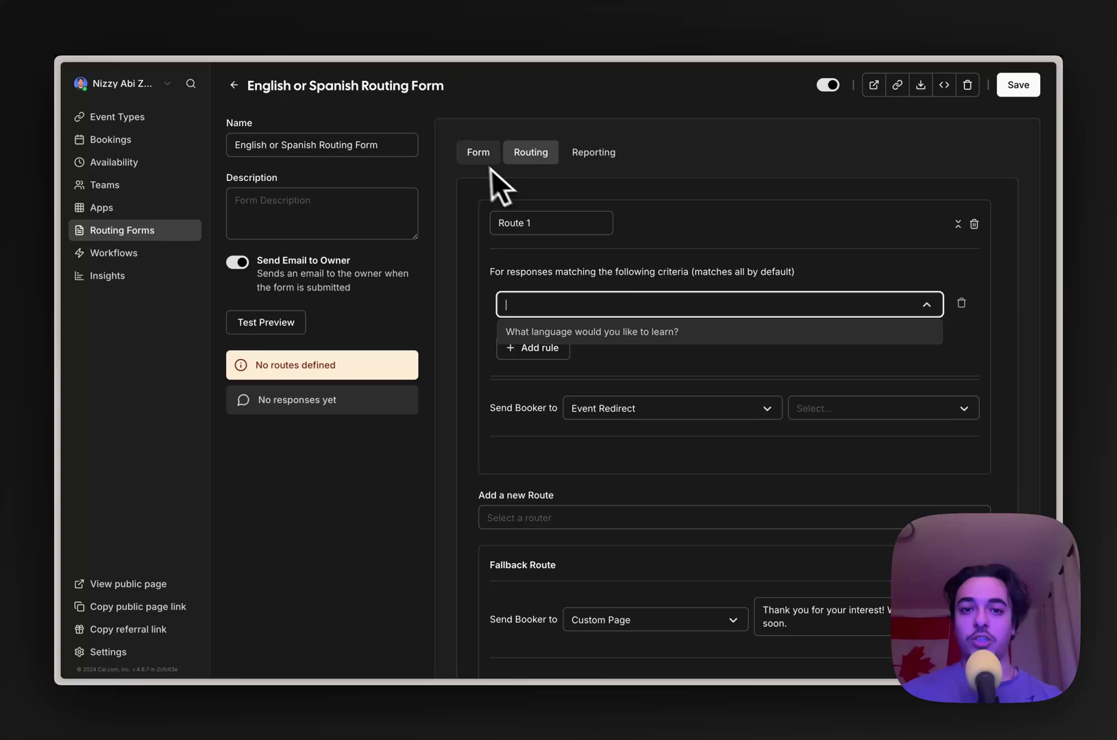
left_click(616, 336)
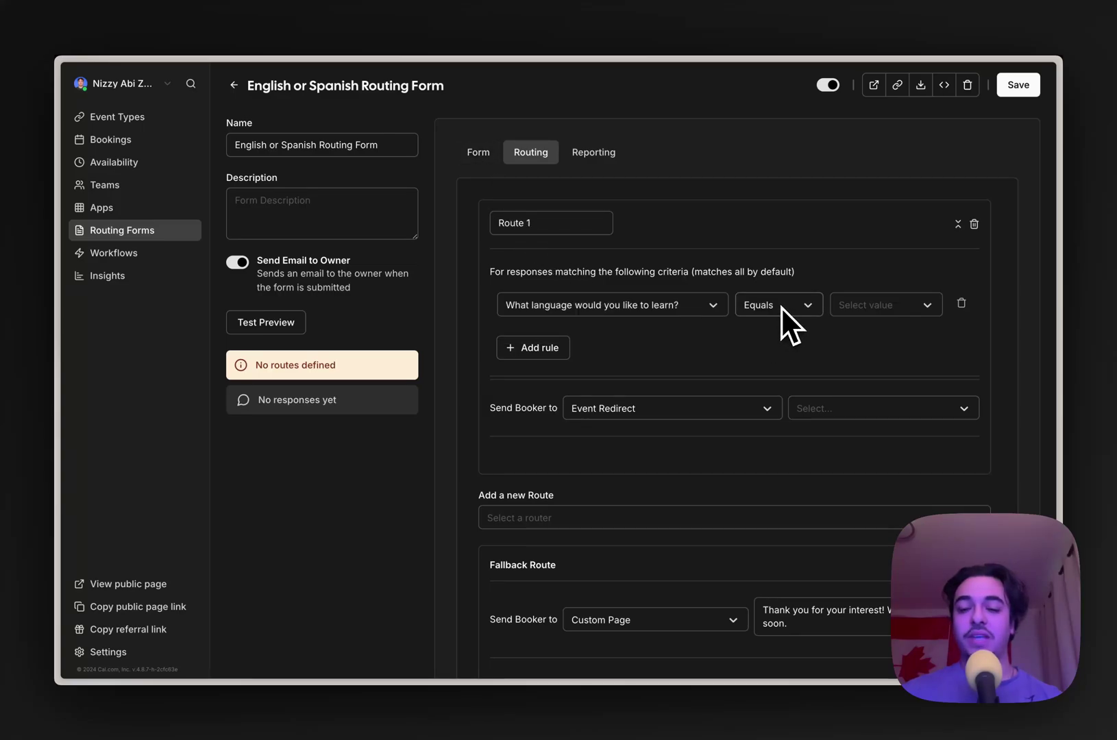
left_click(858, 306)
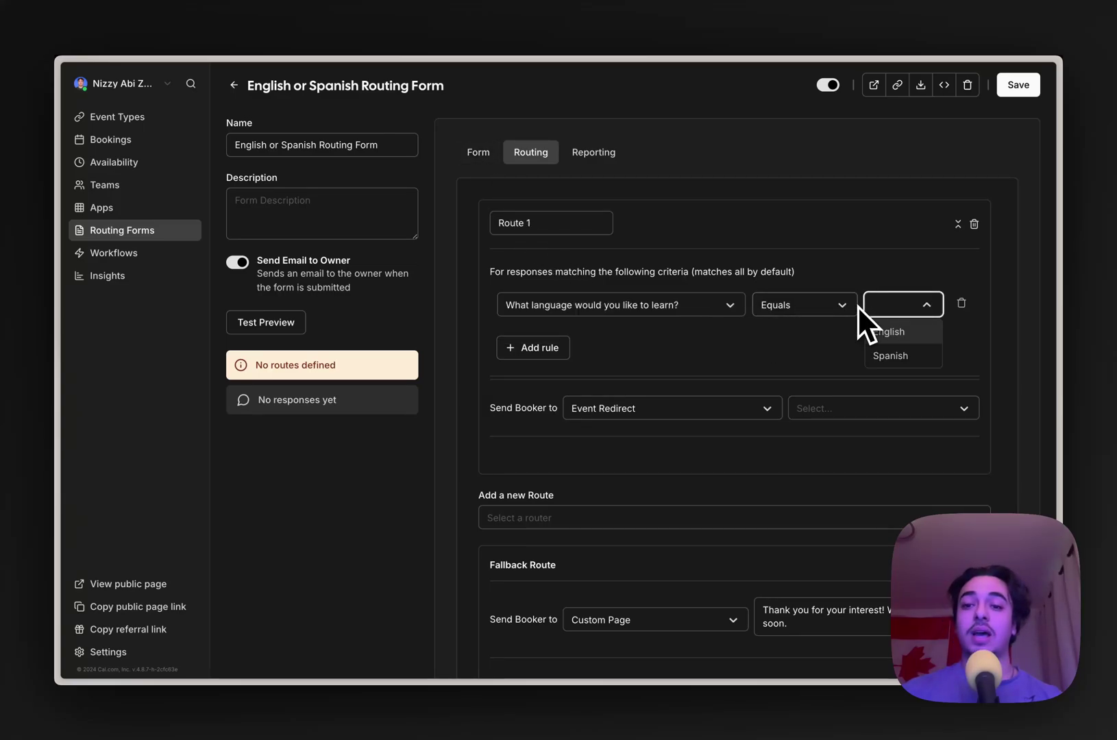
left_click(897, 333)
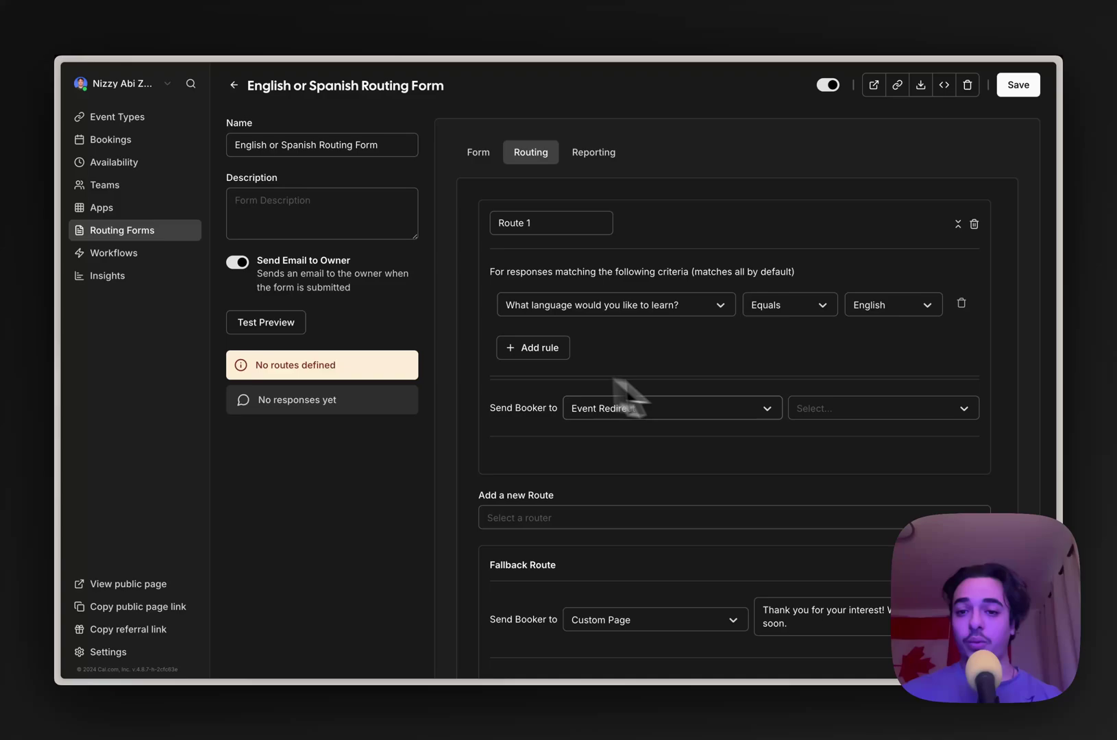
left_click(809, 410)
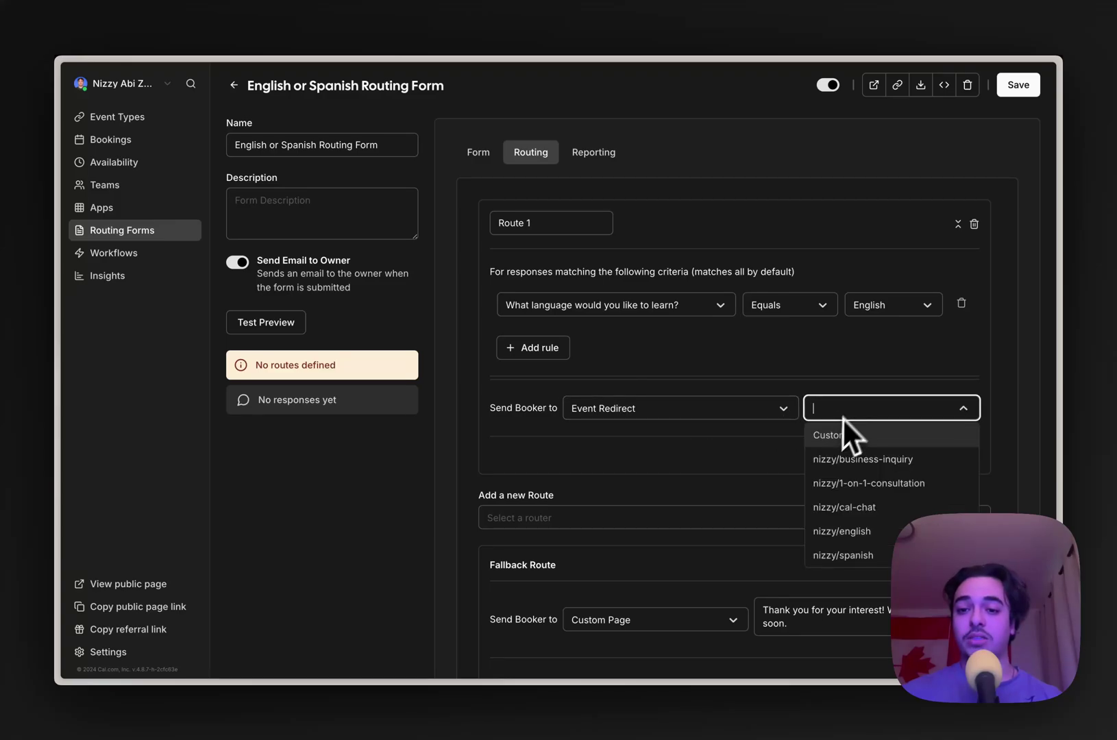
left_click(841, 533)
scroll(767, 499, "down", 1)
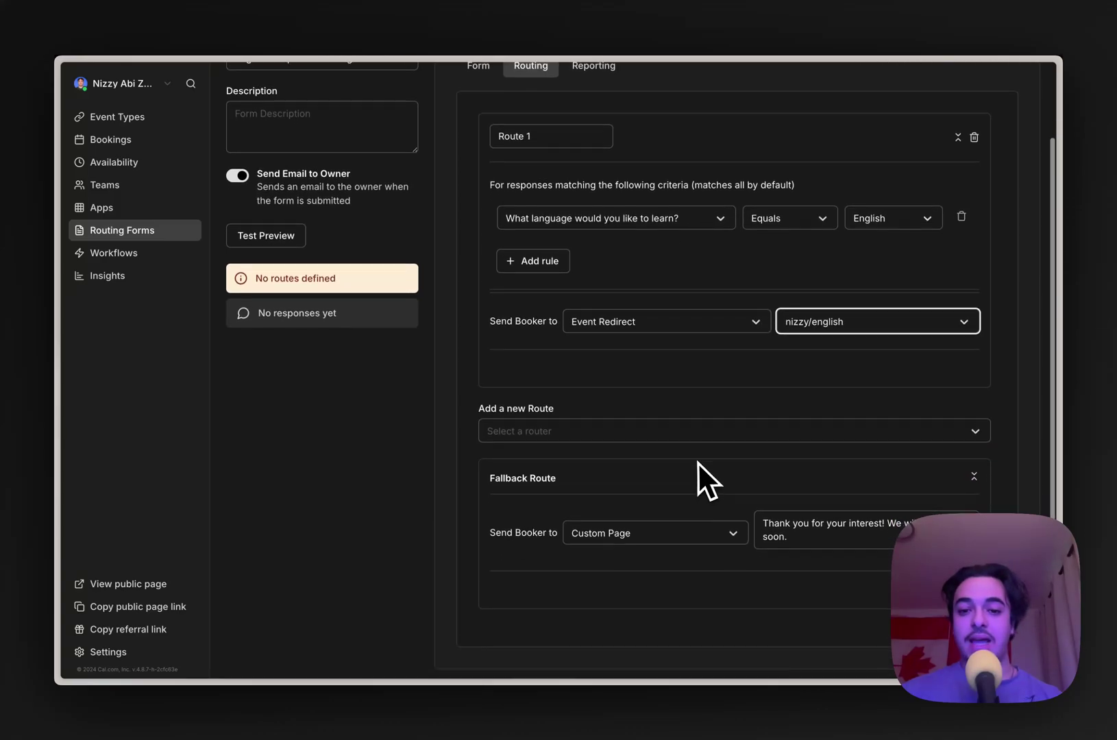
Add Route 2 with a rule where the language question equals Spanish.
left_click(568, 431)
left_click(565, 457)
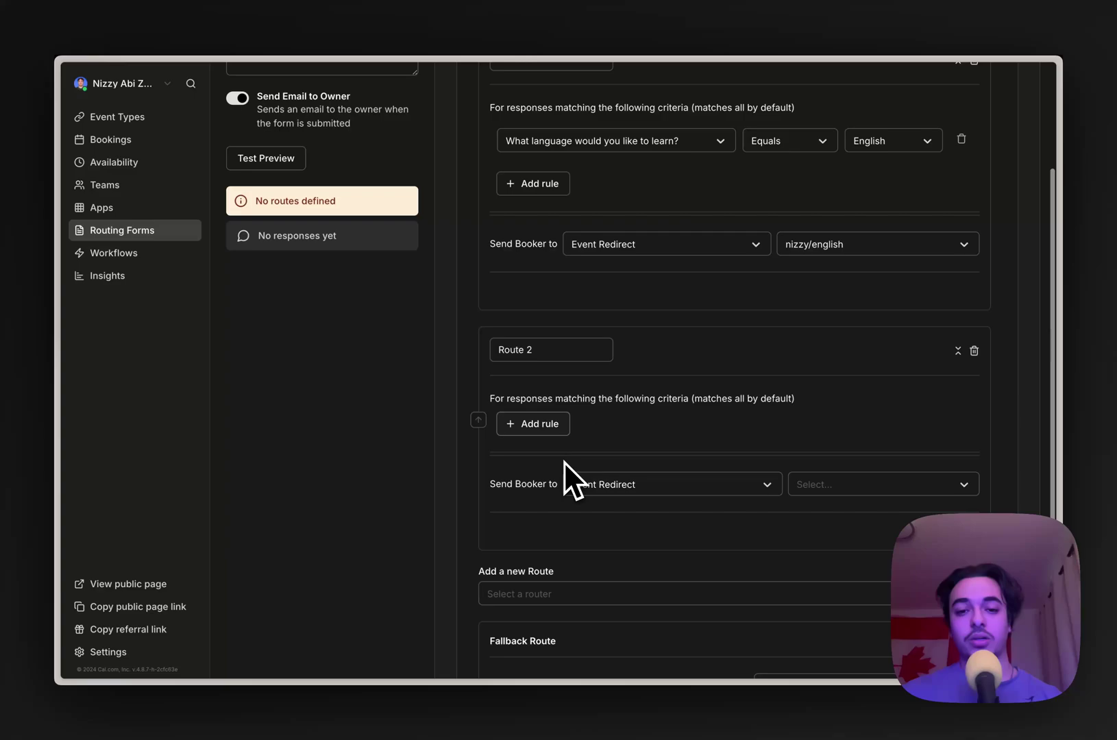
left_click(555, 427)
left_click(554, 427)
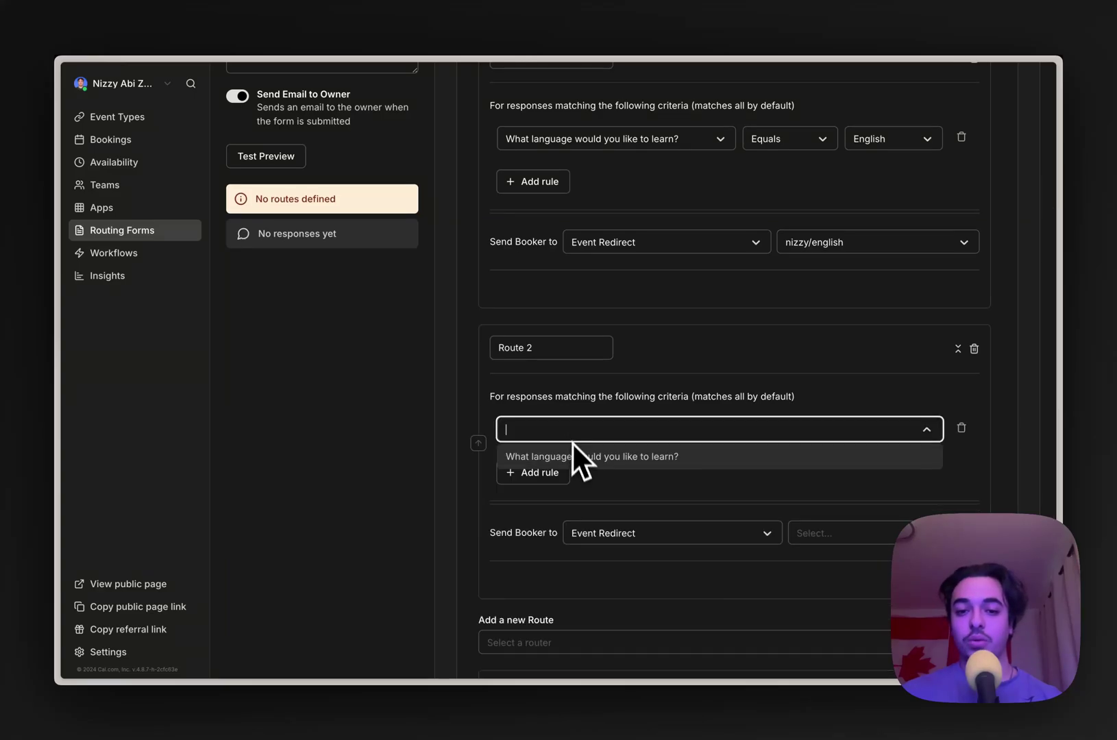
left_click(573, 461)
scroll(576, 473, "down", 2)
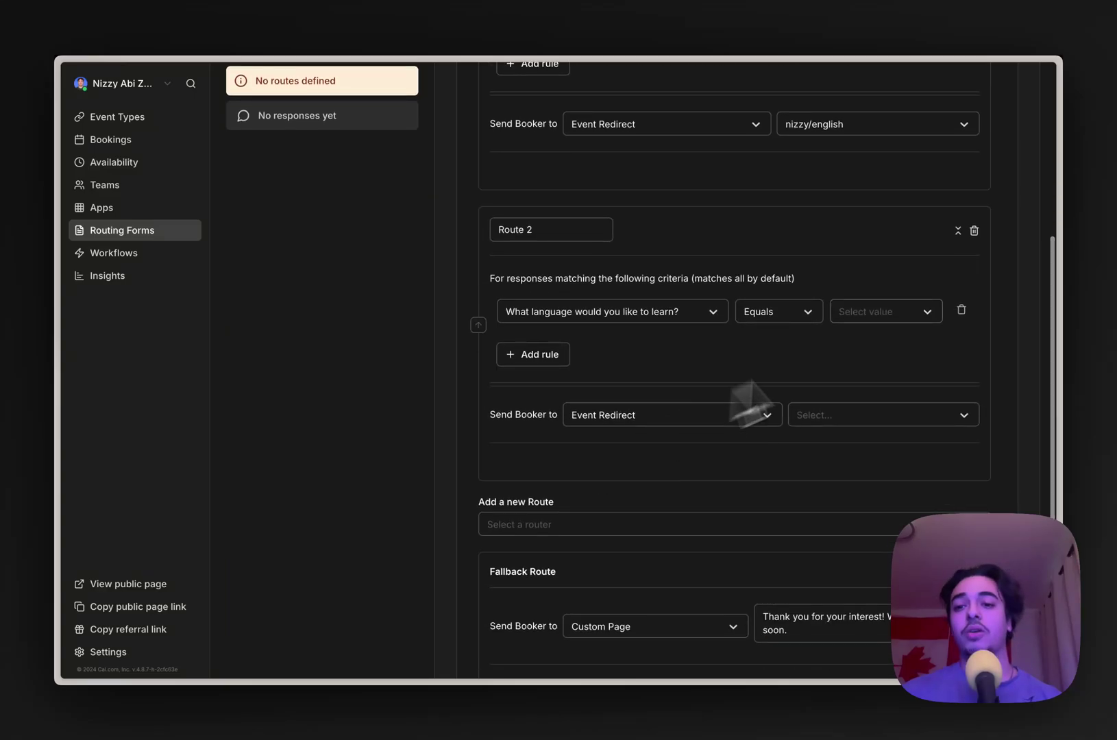
left_click(898, 313)
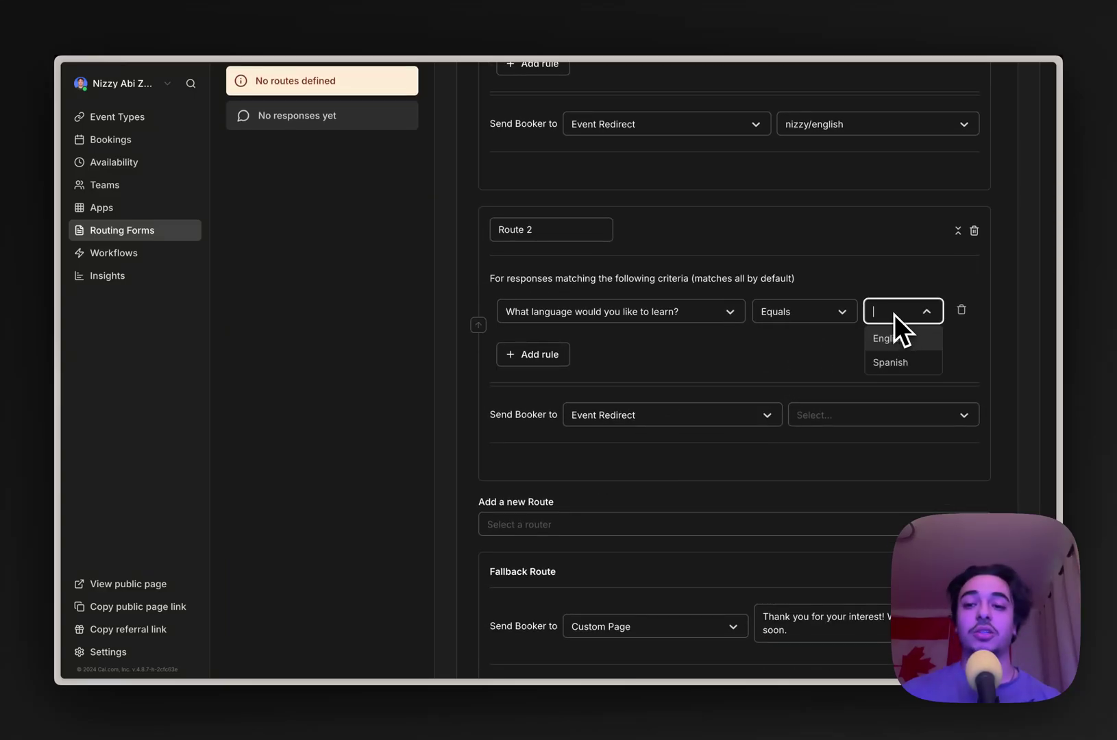
left_click(887, 362)
Redirect Route 2 to the Spanish event and save the routing form.
left_click(874, 384)
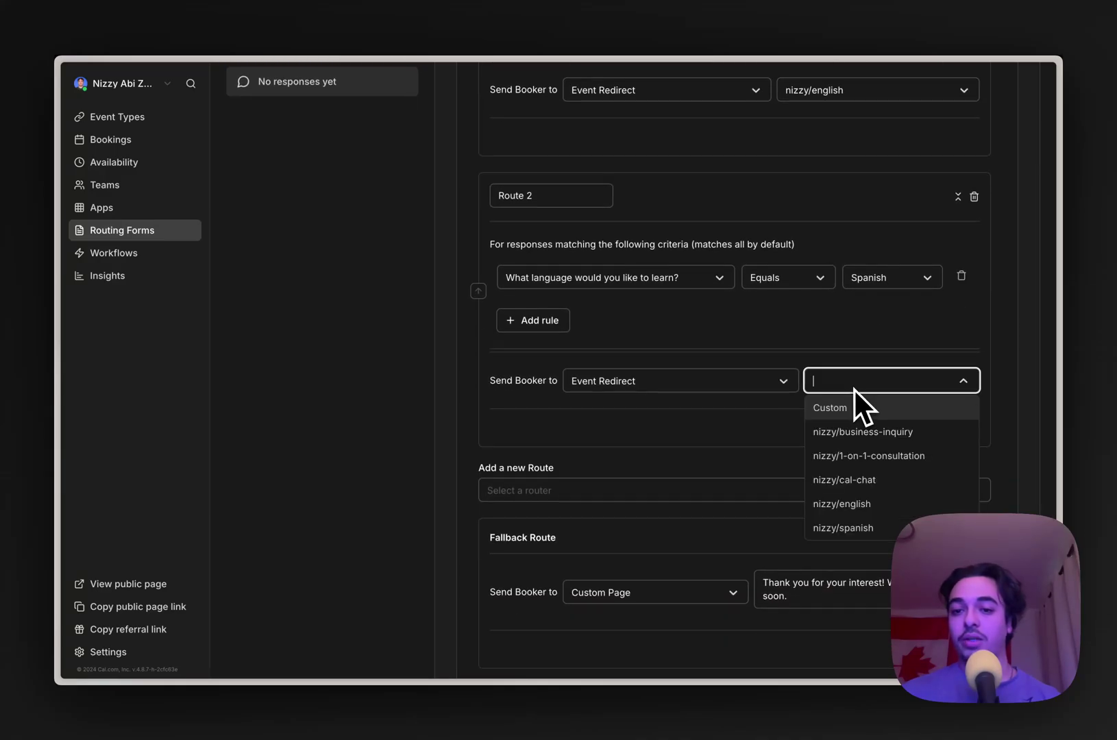
left_click(832, 529)
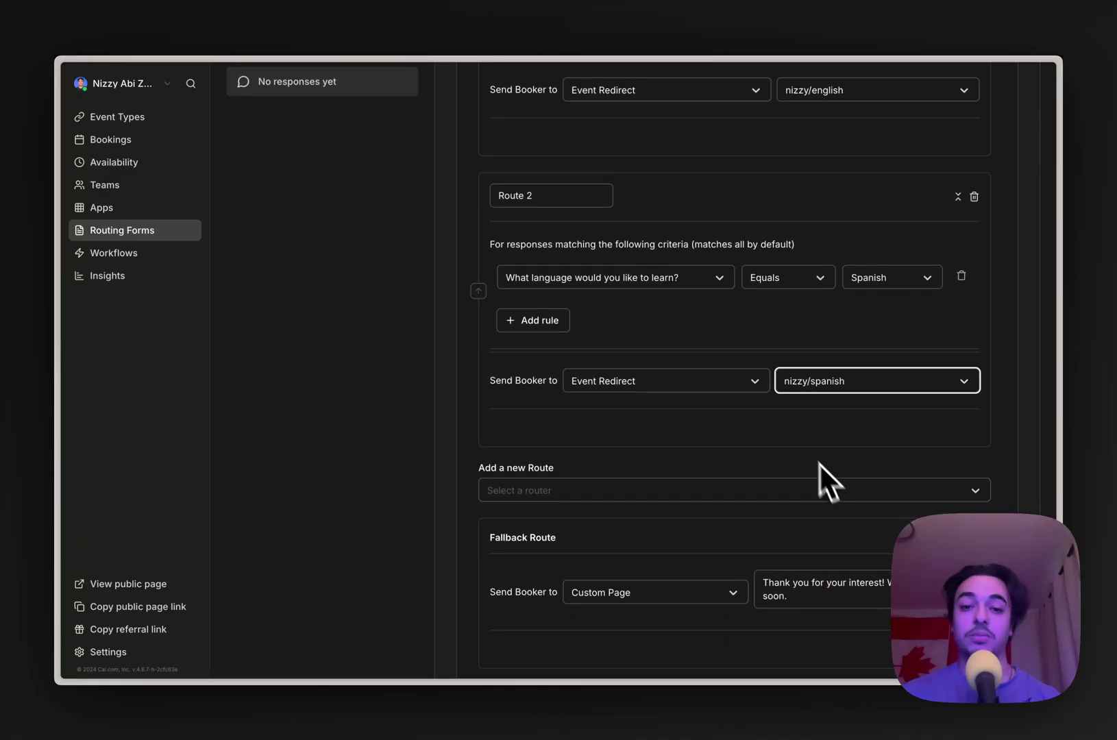
scroll(788, 442, "up", 5)
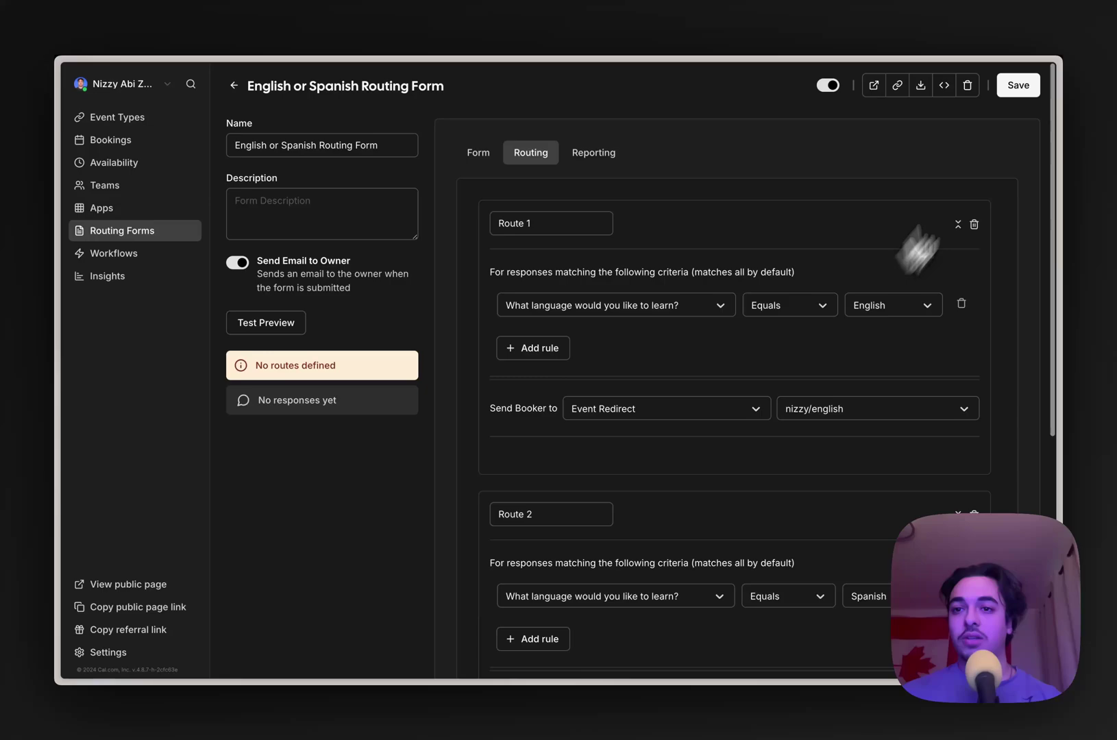
left_click(1018, 91)
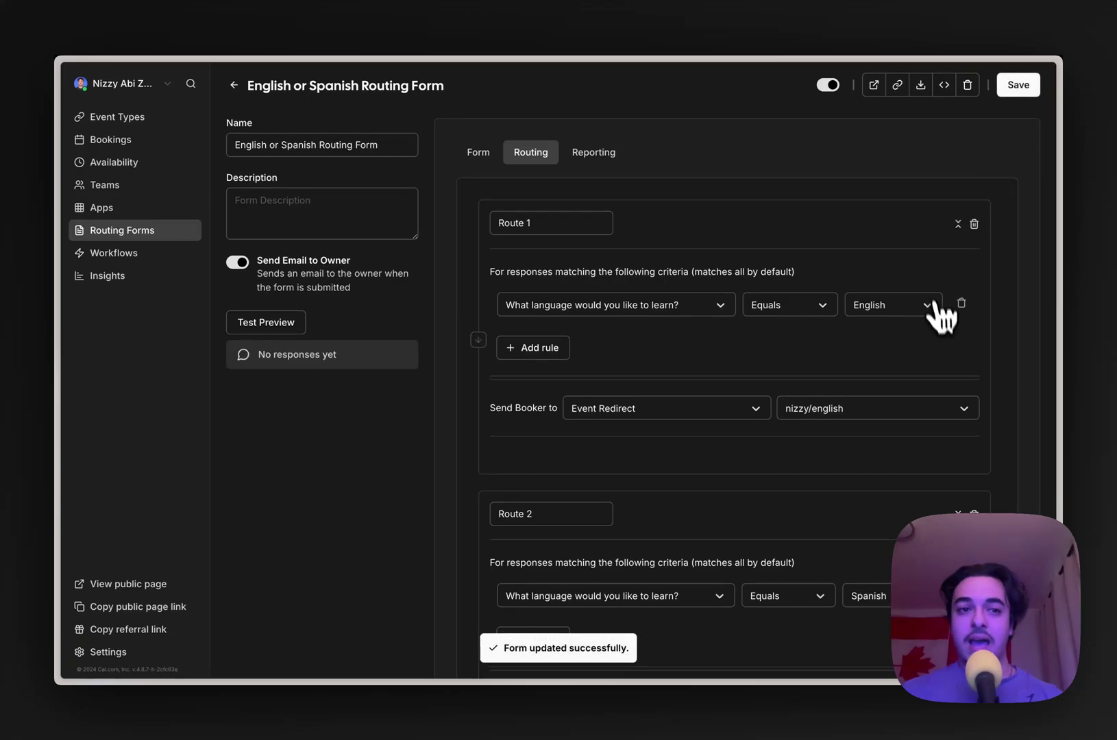
Check the Event Types page, then return to the Routing Forms list.
left_click(136, 124)
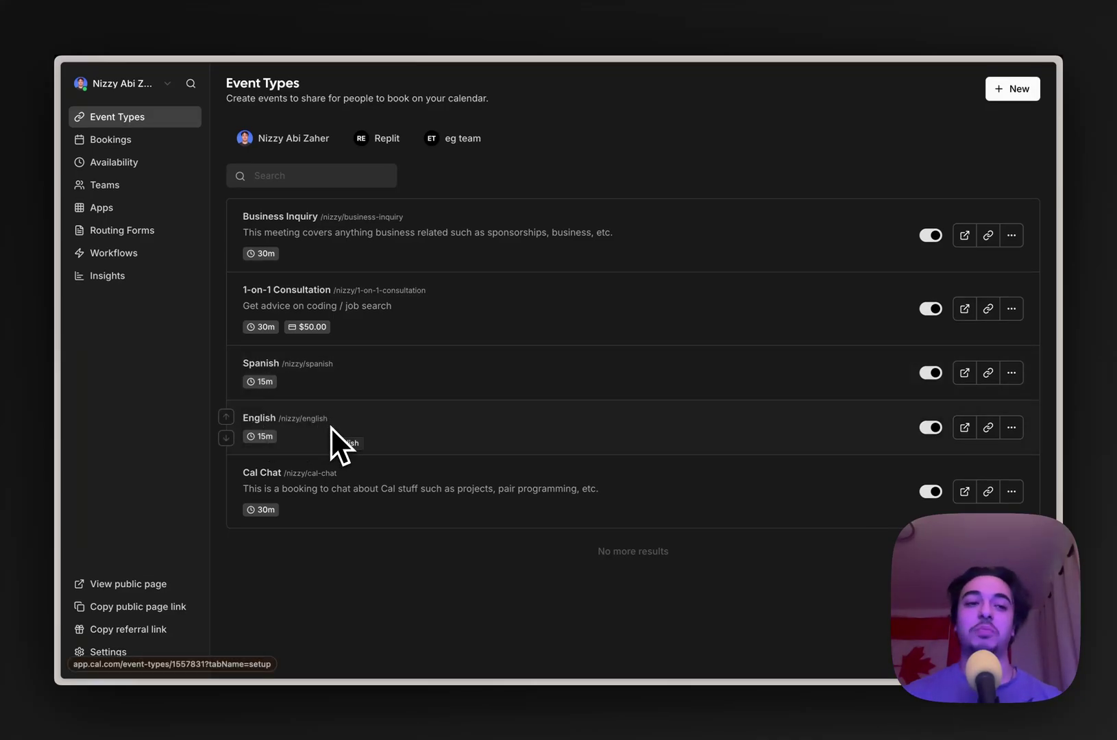
left_click(131, 233)
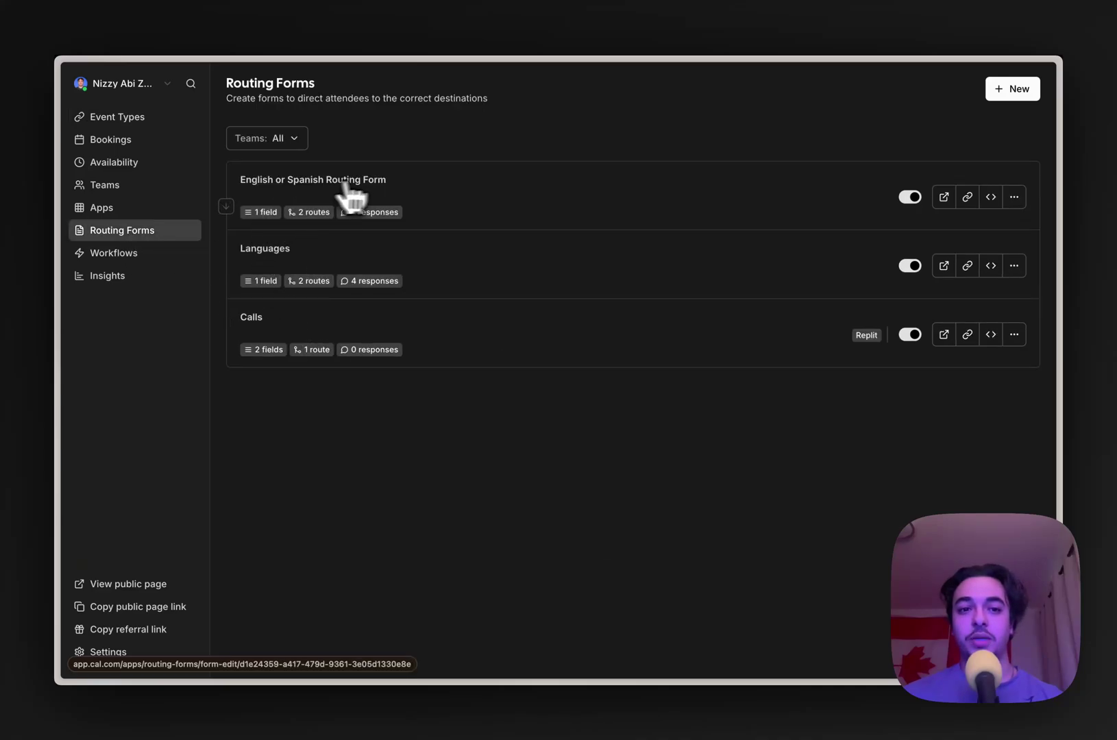
On the new form's public page, answer English and submit, reaching the English event calendar.
left_click(944, 198)
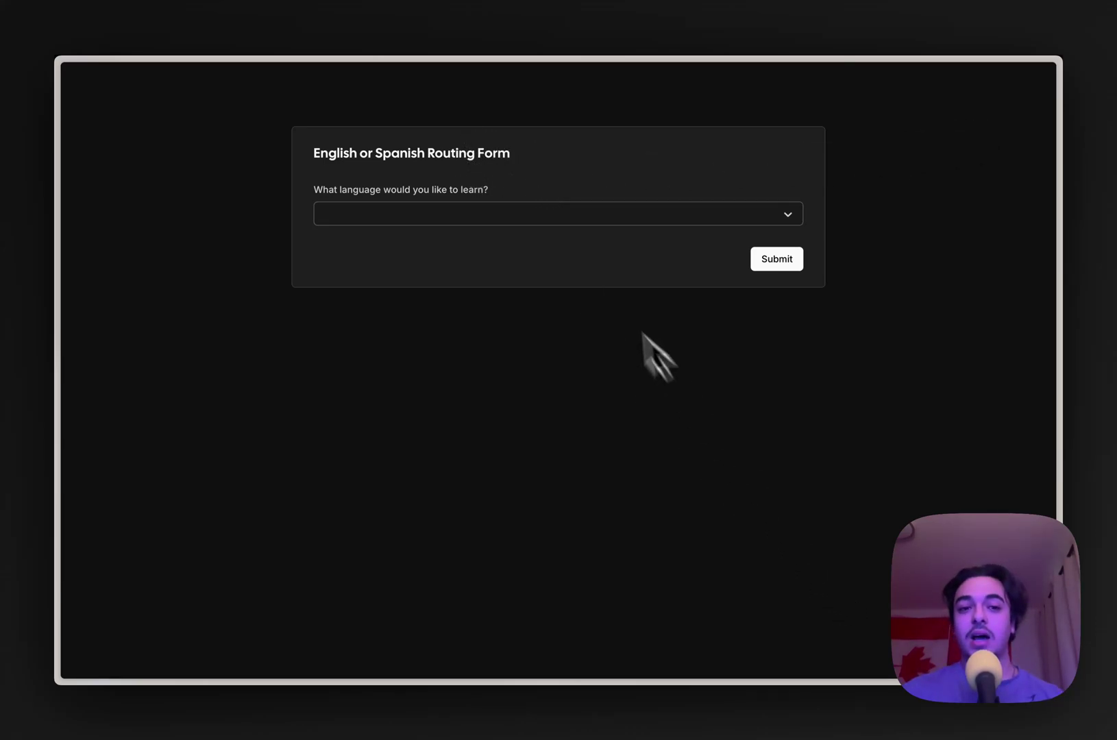
left_click(508, 216)
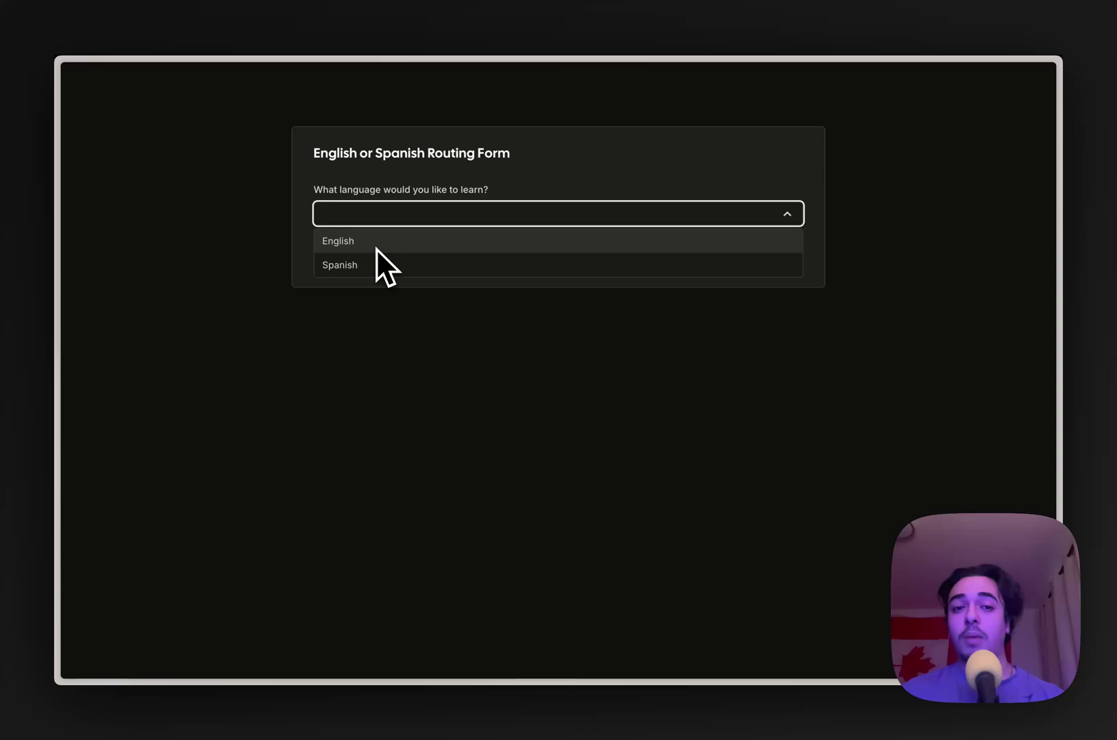
left_click(357, 244)
left_click(795, 260)
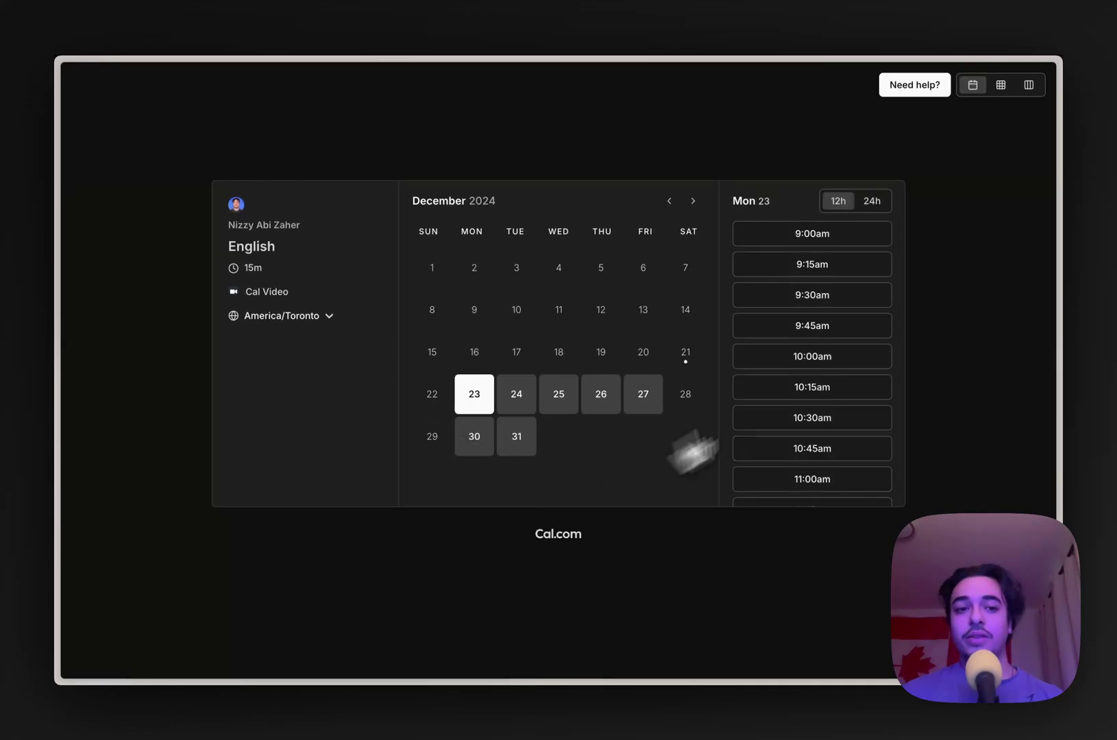
left_click_drag(220, 247, 329, 251)
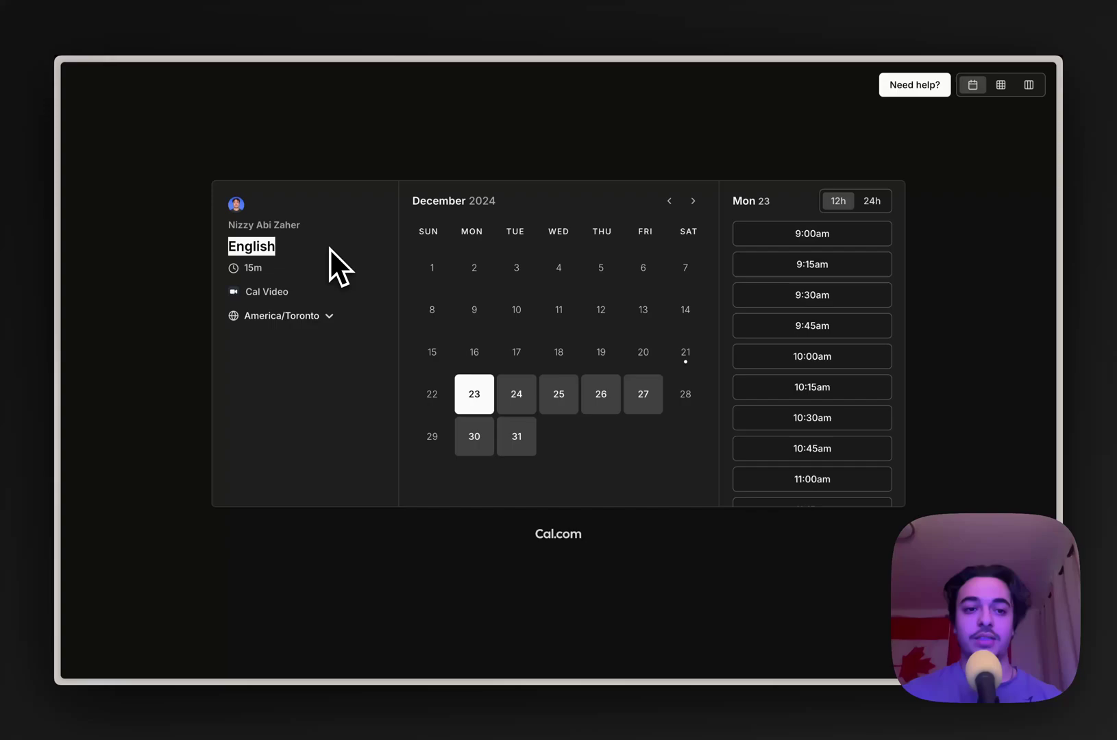
Go back to the public form, answer Spanish and submit it.
key("alt+Left")
left_click(600, 215)
left_click(487, 265)
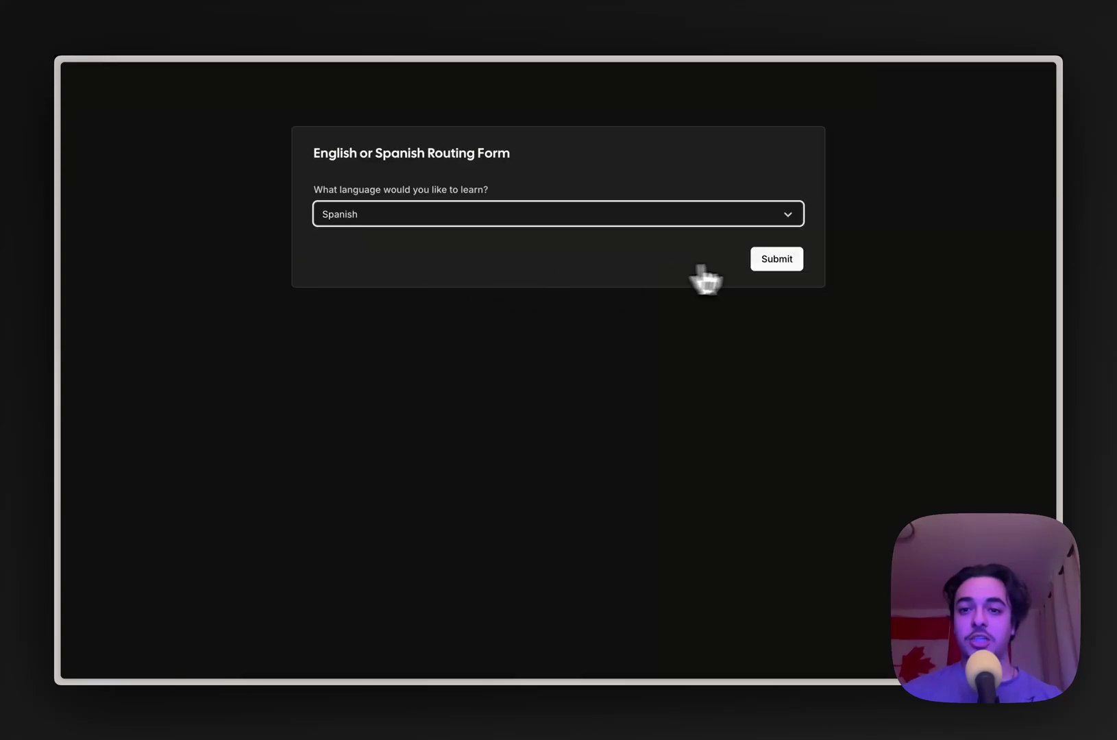
left_click(773, 260)
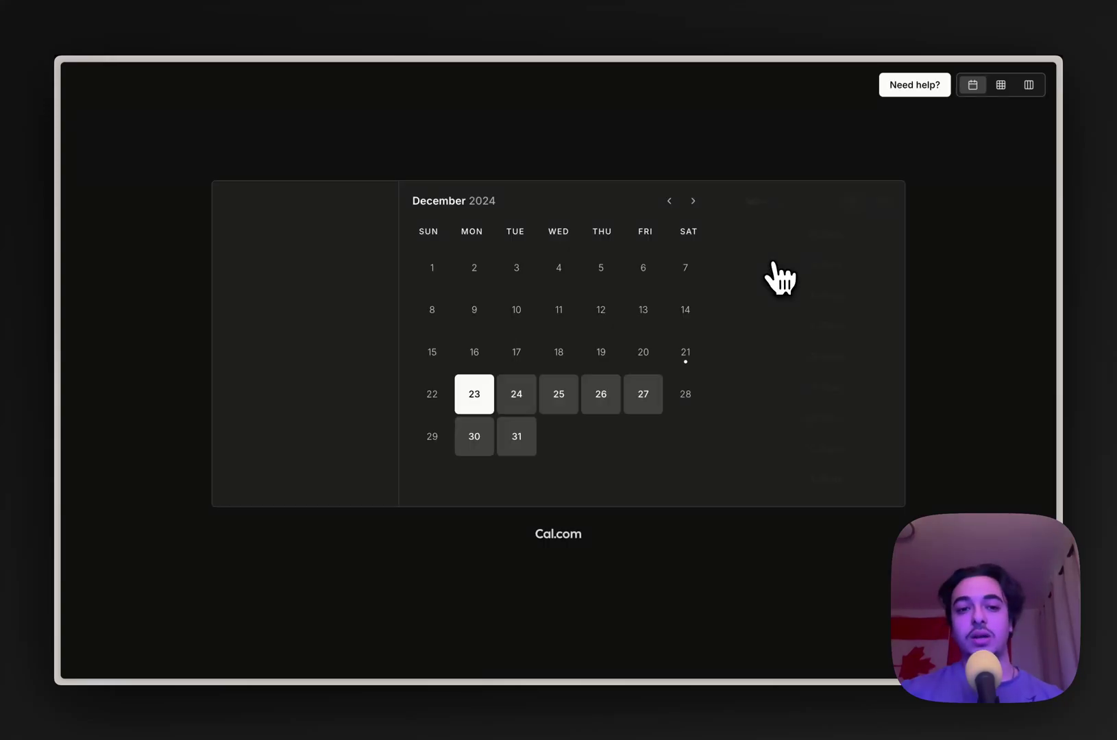